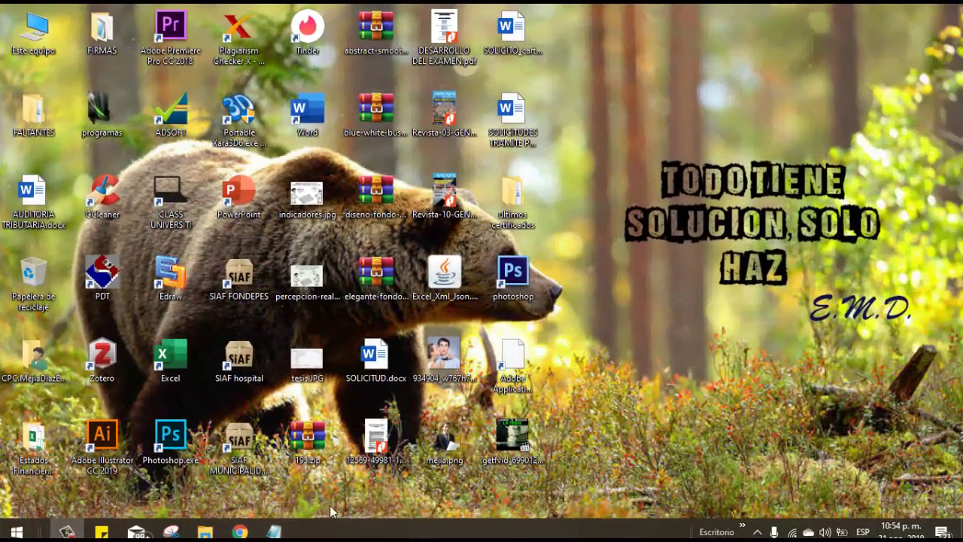
Minimize Chrome and launch Excel 2019 from its desktop shortcut.
{"action": "left_click", "coordinate": [239, 531]}
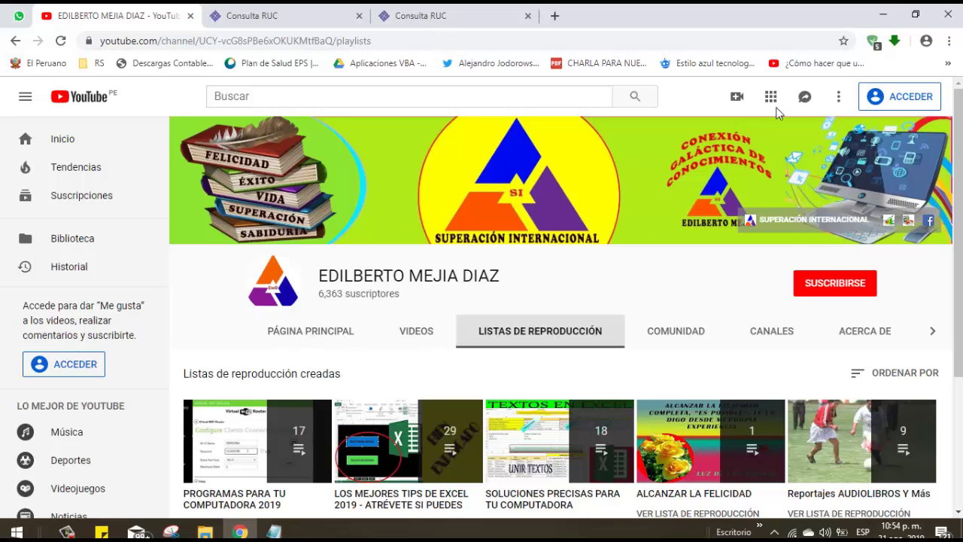
{"action": "left_click", "coordinate": [885, 14]}
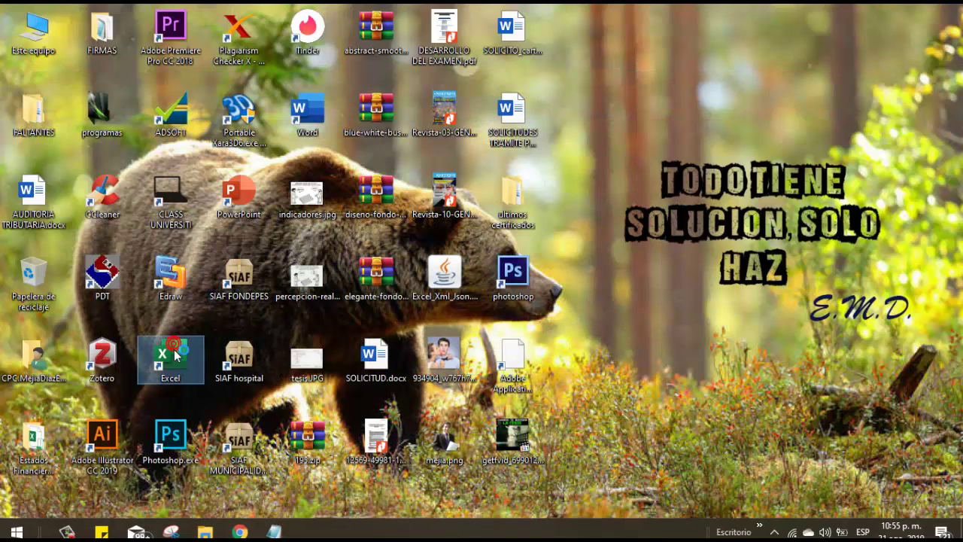
{"action": "double_click", "coordinate": [175, 350]}
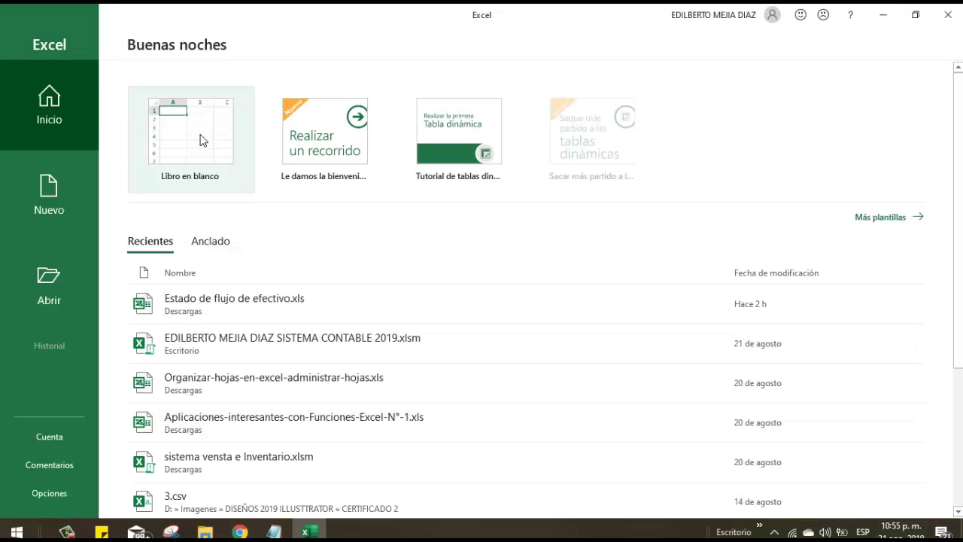
Create blank workbook Libro1, glance at the Notepad code, then show the SUNAT Consulta RUC tab.
{"action": "left_click", "coordinate": [202, 140]}
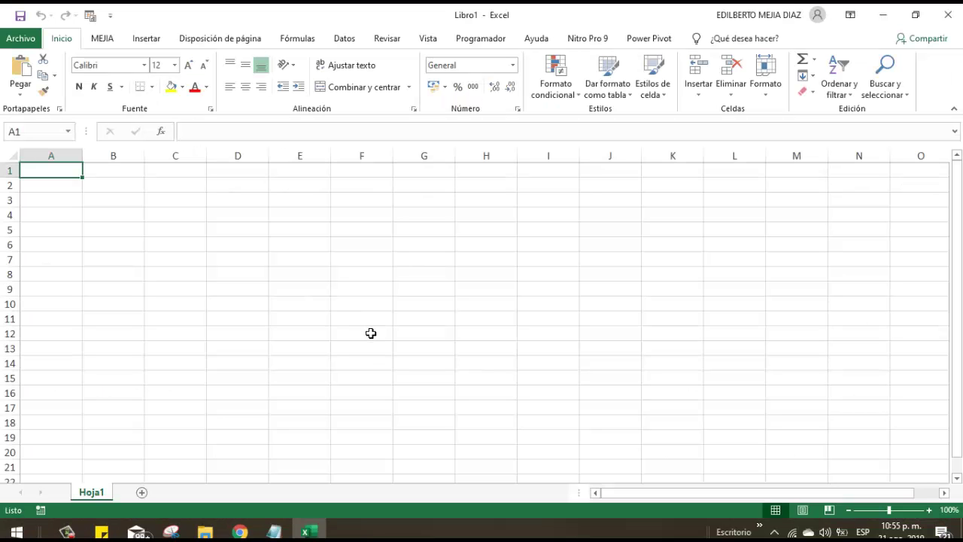
{"action": "key", "text": "alt+Tab"}
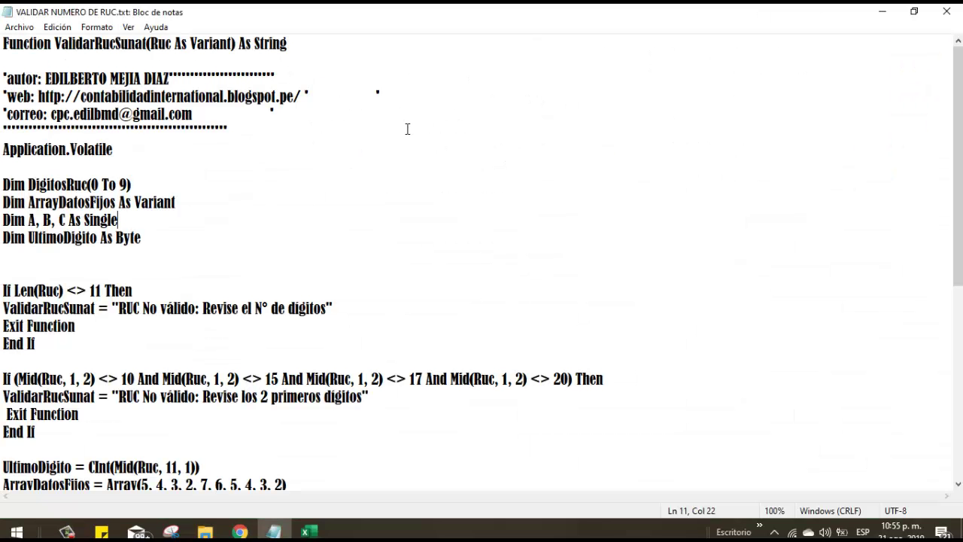
{"action": "left_click", "coordinate": [882, 12]}
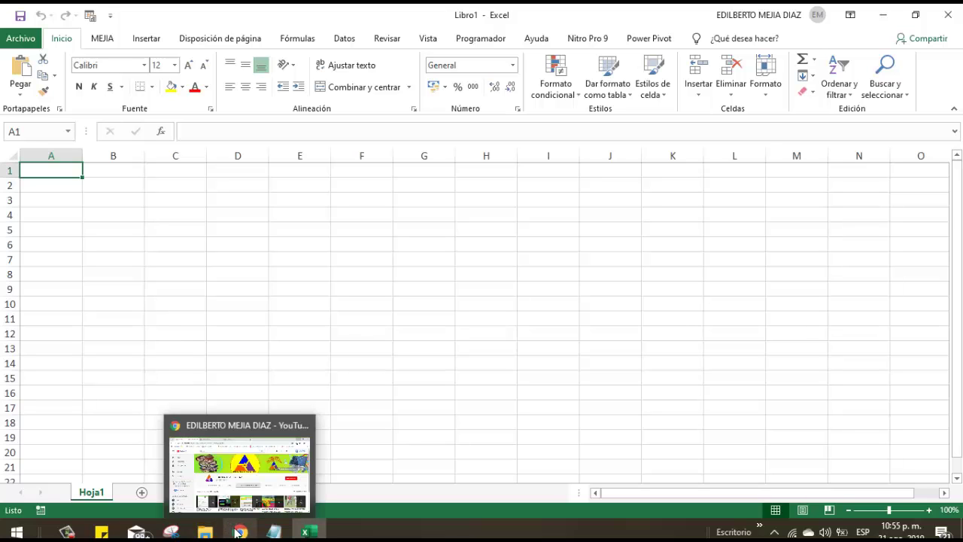
{"action": "left_click", "coordinate": [237, 531]}
{"action": "left_click", "coordinate": [275, 13]}
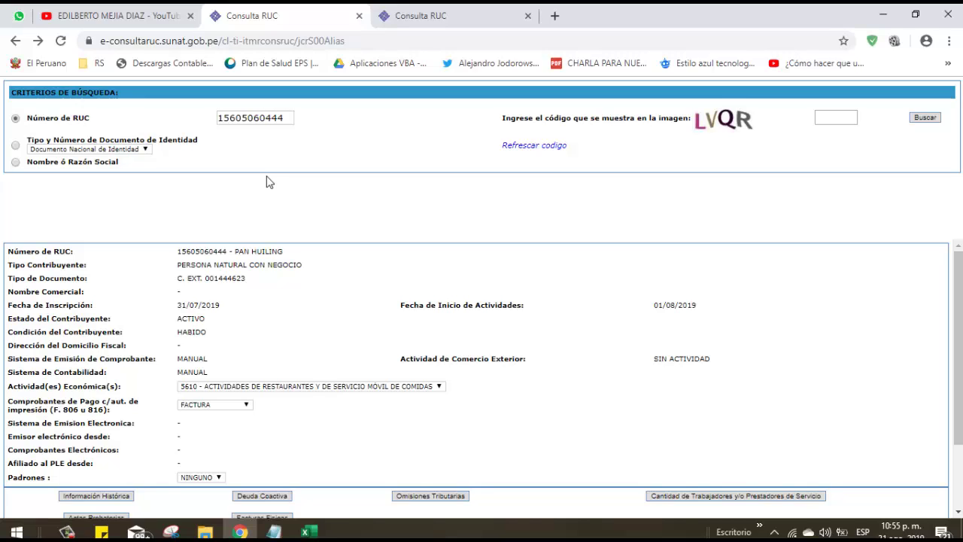
Highlight the leading digits 15 and 10 of the two looked-up RUCs, then minimize Chrome.
{"action": "double_click", "coordinate": [234, 124]}
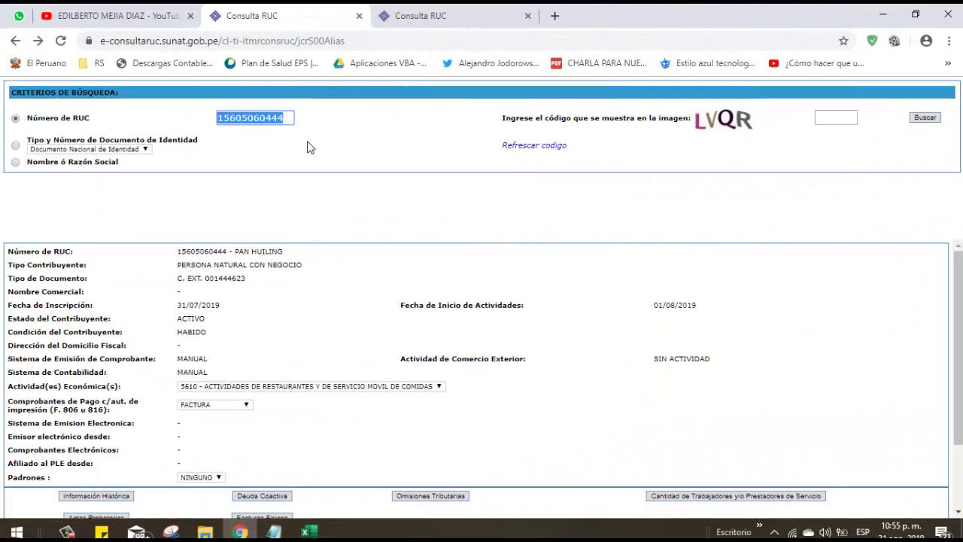
{"action": "left_click", "coordinate": [308, 147]}
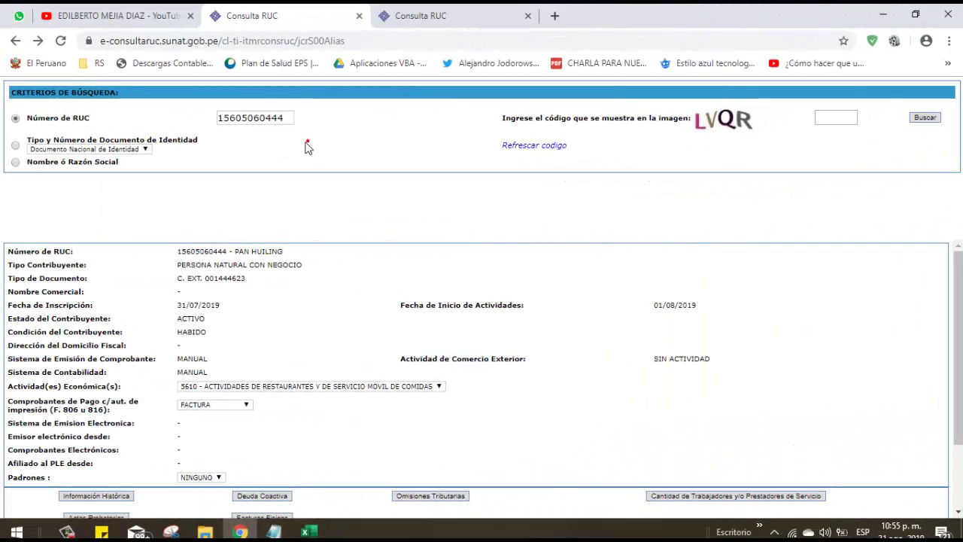
{"action": "left_click_drag", "start_coordinate": [229, 124], "coordinate": [216, 125]}
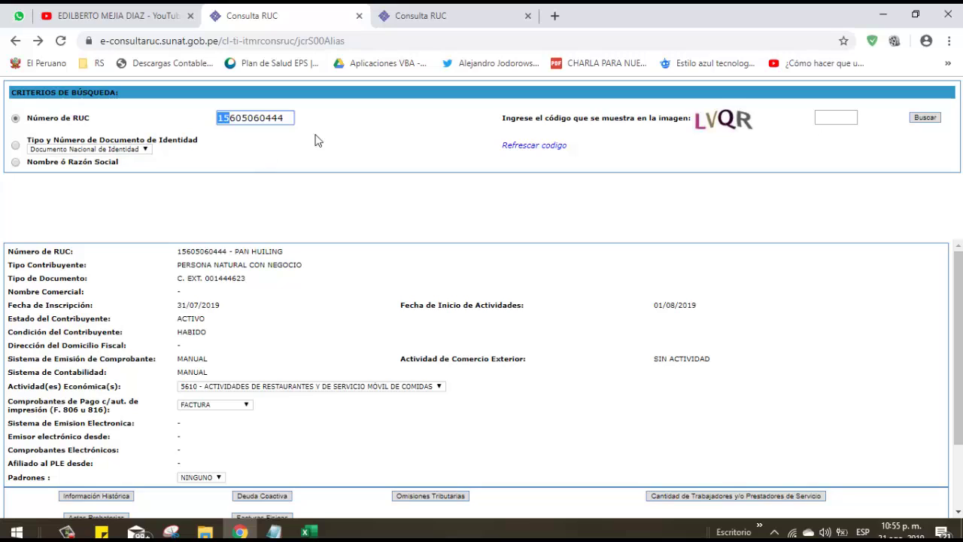
{"action": "left_click", "coordinate": [425, 13]}
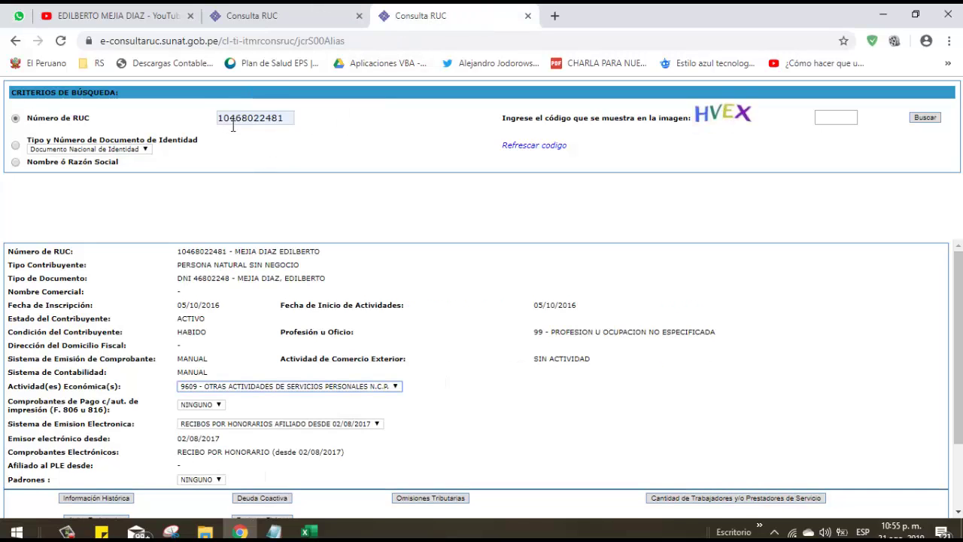
{"action": "left_click_drag", "start_coordinate": [230, 121], "coordinate": [217, 120]}
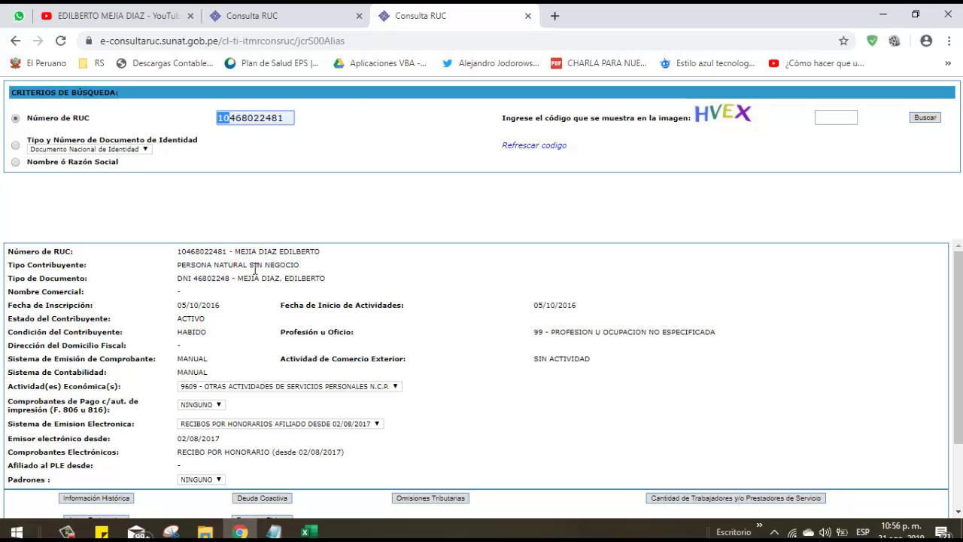
{"action": "left_click", "coordinate": [270, 16]}
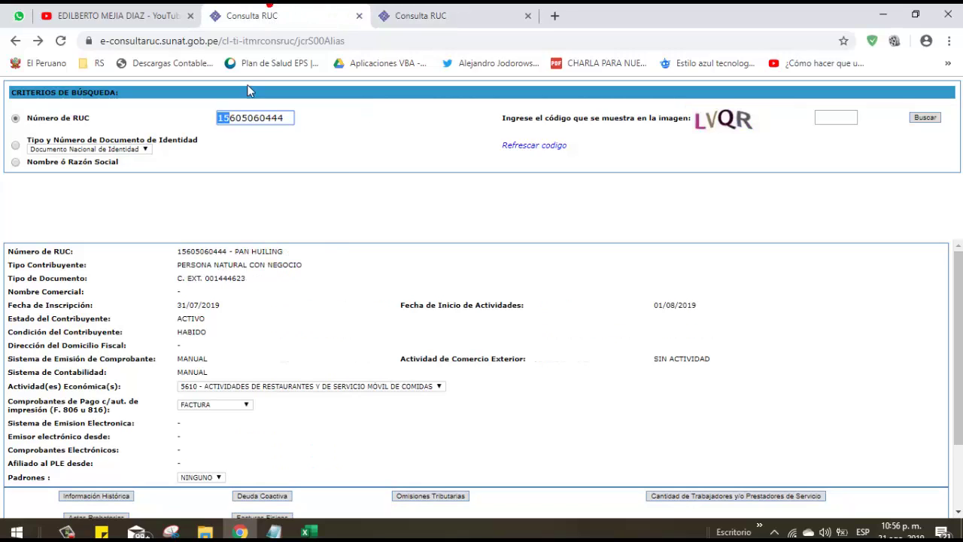
{"action": "left_click_drag", "start_coordinate": [187, 252], "coordinate": [176, 252]}
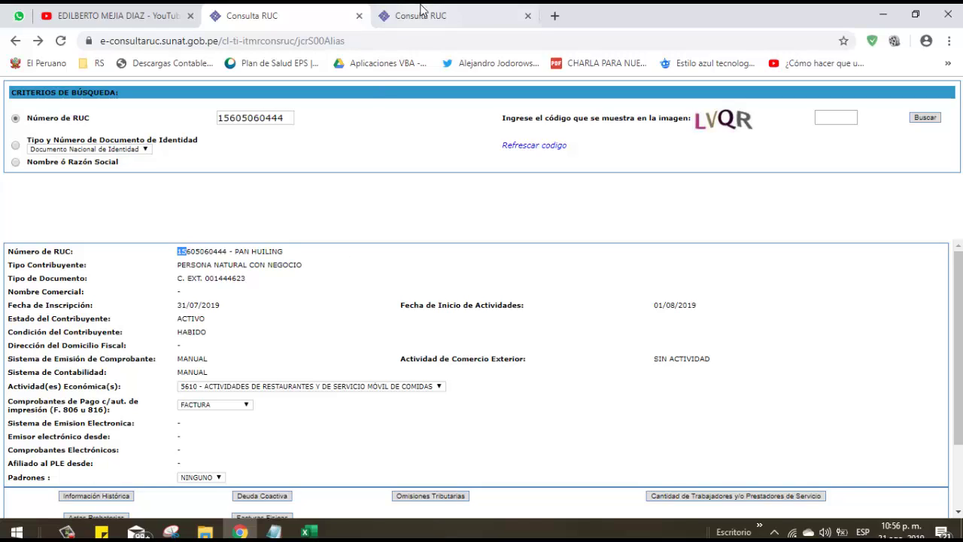
{"action": "left_click", "coordinate": [345, 259]}
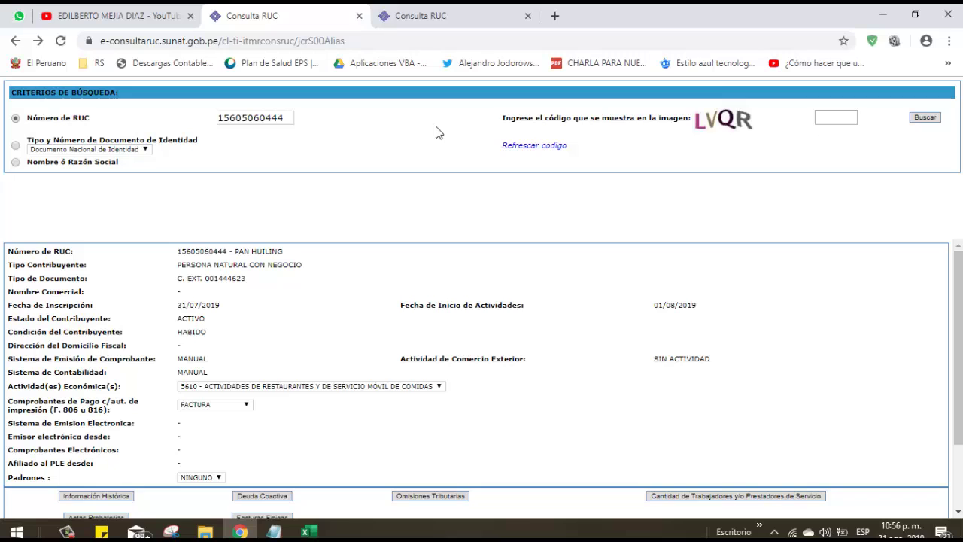
{"action": "left_click", "coordinate": [883, 14]}
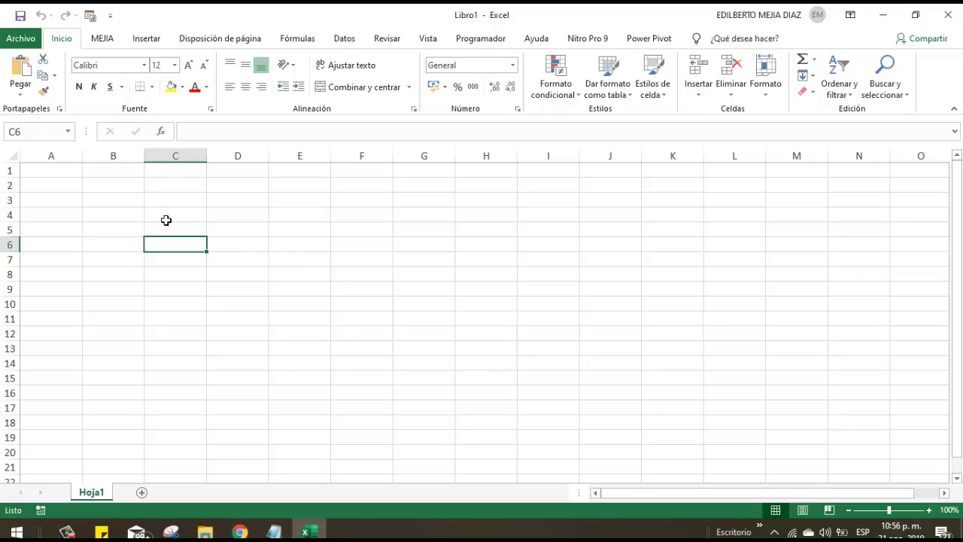
Confirm Programador is checked under Opciones > Personalizar cinta de opciones so developer tools show.
{"action": "left_click", "coordinate": [479, 40]}
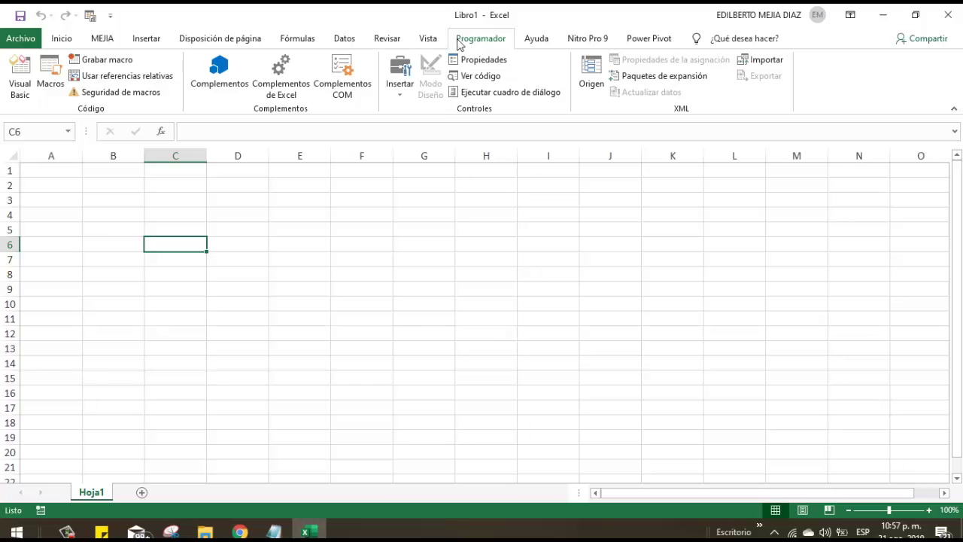
{"action": "left_click", "coordinate": [20, 41]}
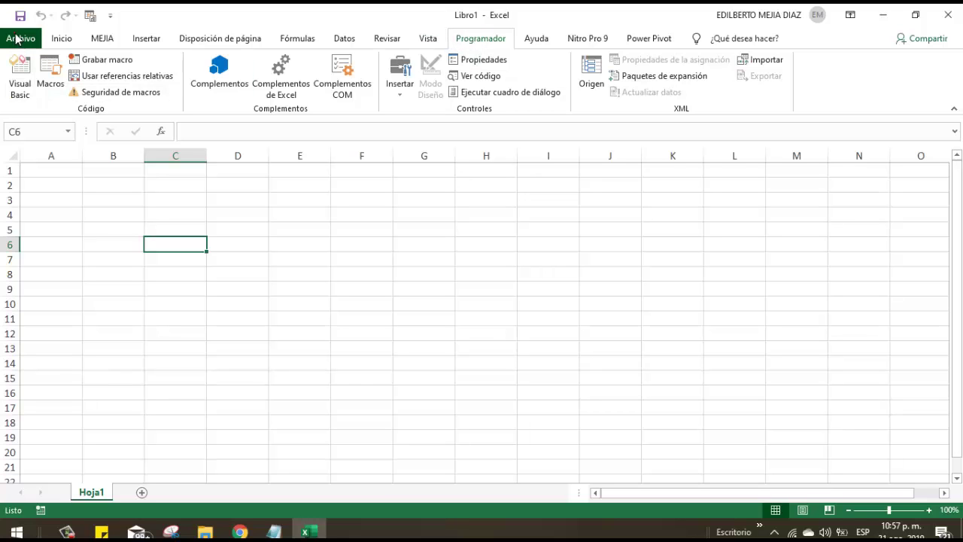
{"action": "left_click", "coordinate": [52, 483]}
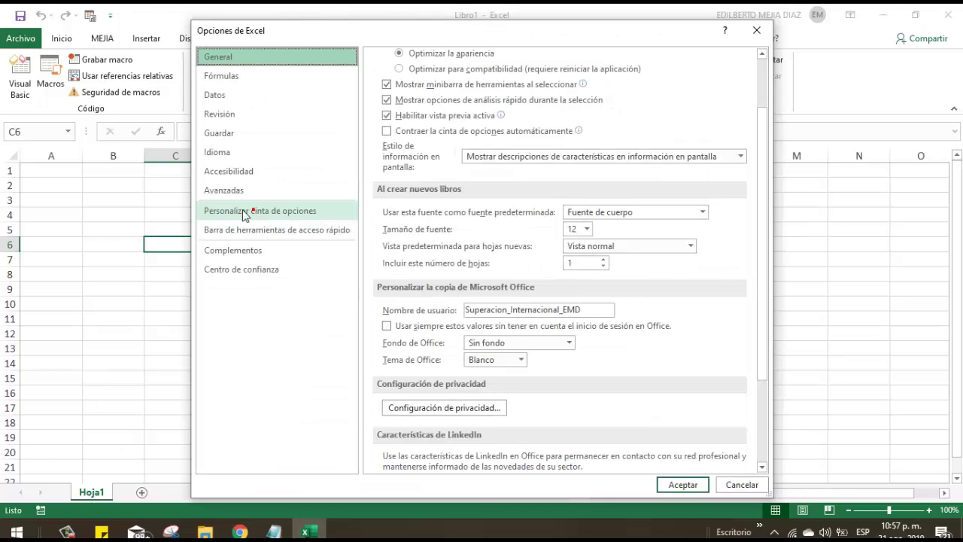
{"action": "left_click", "coordinate": [254, 214]}
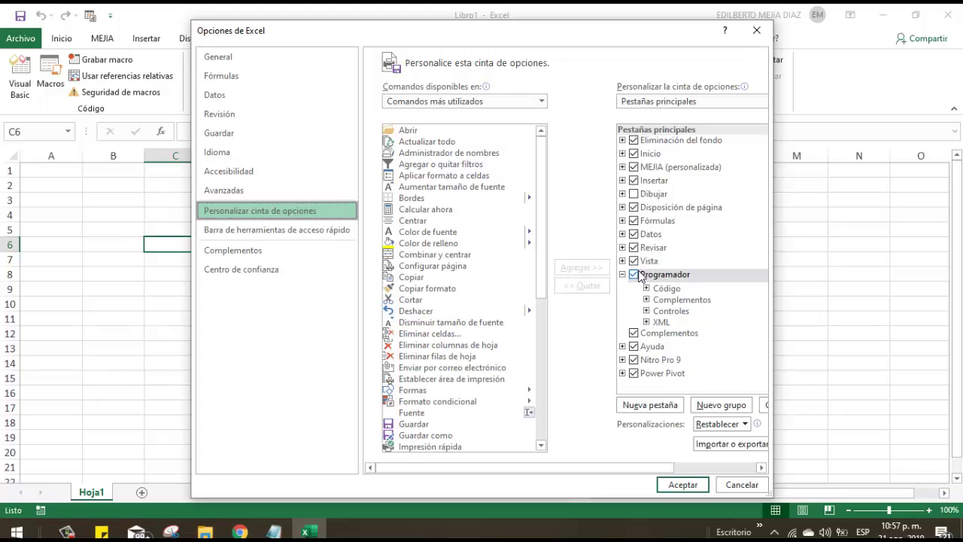
{"action": "left_click", "coordinate": [683, 485]}
{"action": "left_click", "coordinate": [601, 289]}
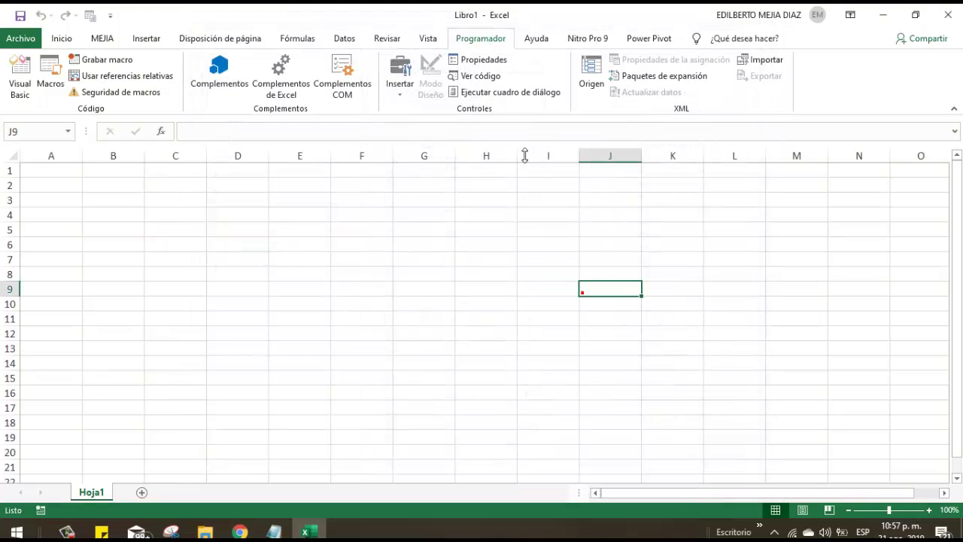
Open the Visual Basic editor and insert a new module, Módulo1.
{"action": "left_click", "coordinate": [29, 62]}
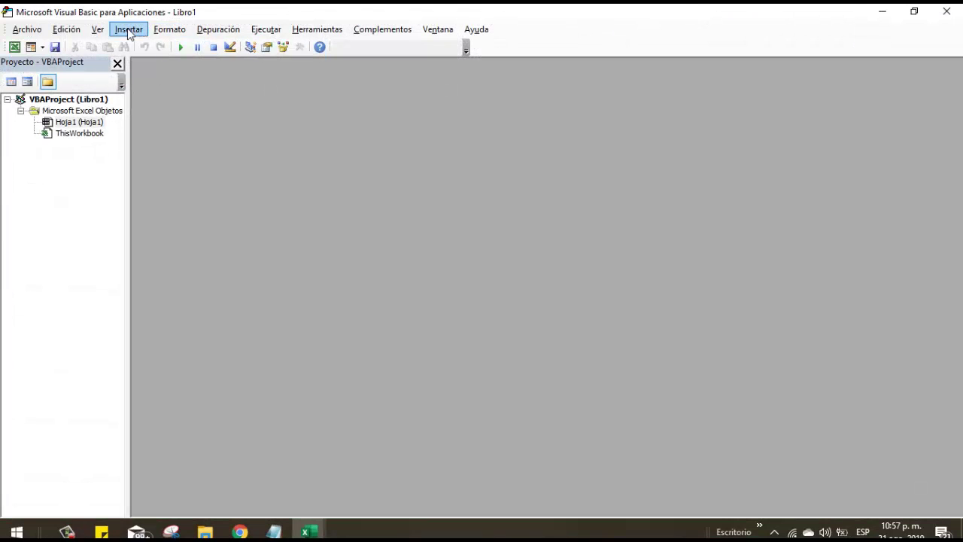
{"action": "left_click", "coordinate": [128, 28]}
{"action": "left_click", "coordinate": [151, 78]}
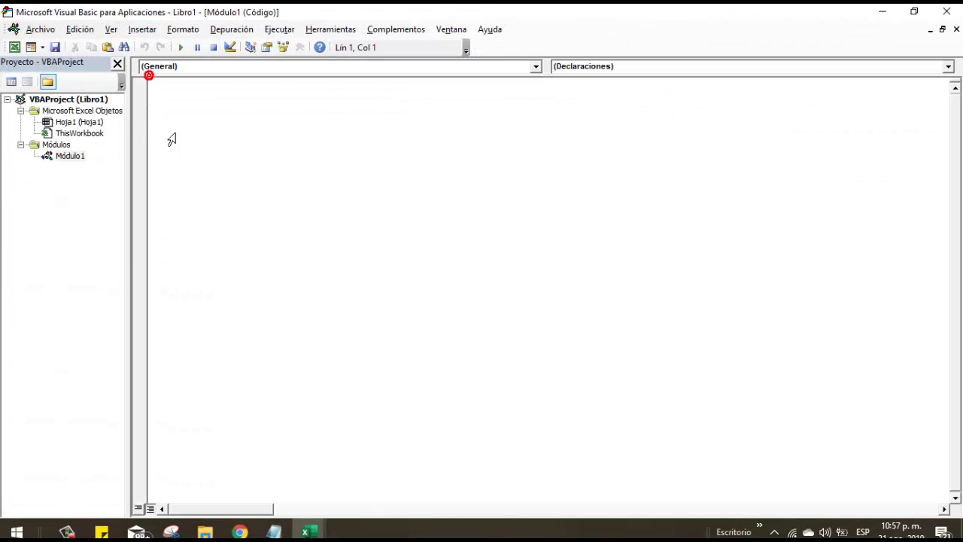
{"action": "left_click", "coordinate": [179, 98]}
Select and copy the entire ValidarRucSunat function code in Notepad.
{"action": "left_click", "coordinate": [273, 532]}
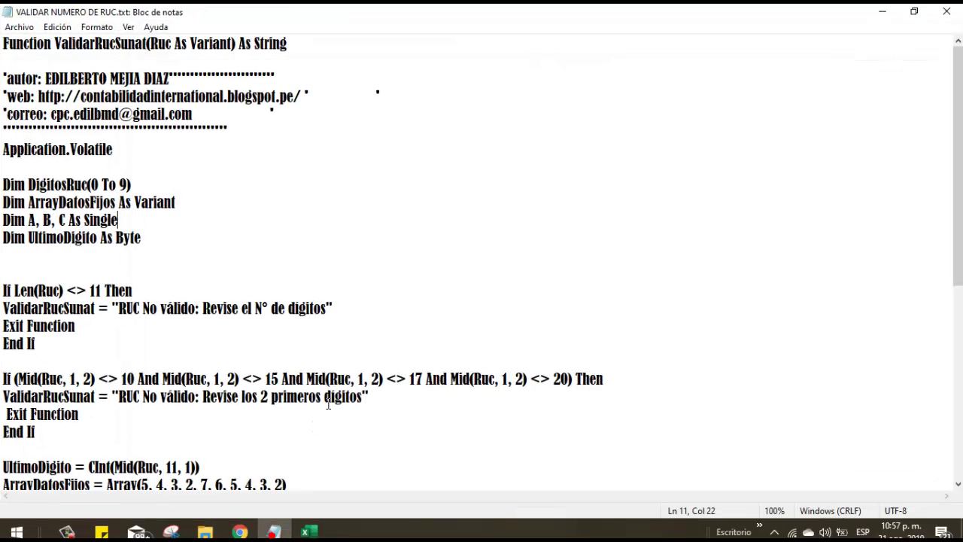
{"action": "scroll", "coordinate": [271, 453], "scroll_direction": "down", "scroll_amount": 7}
{"action": "left_click_drag", "start_coordinate": [118, 480], "coordinate": [4, 34]}
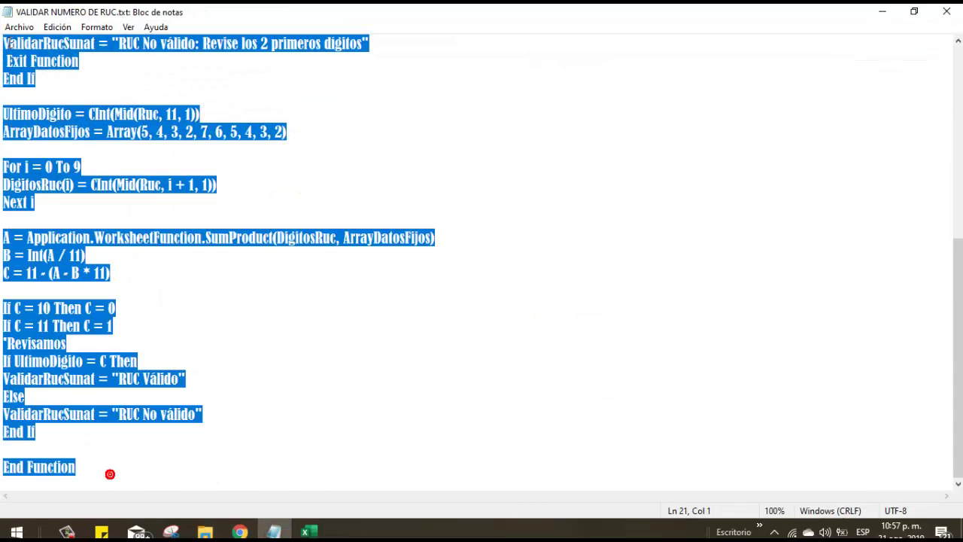
{"action": "scroll", "coordinate": [69, 275], "scroll_direction": "up", "scroll_amount": 2}
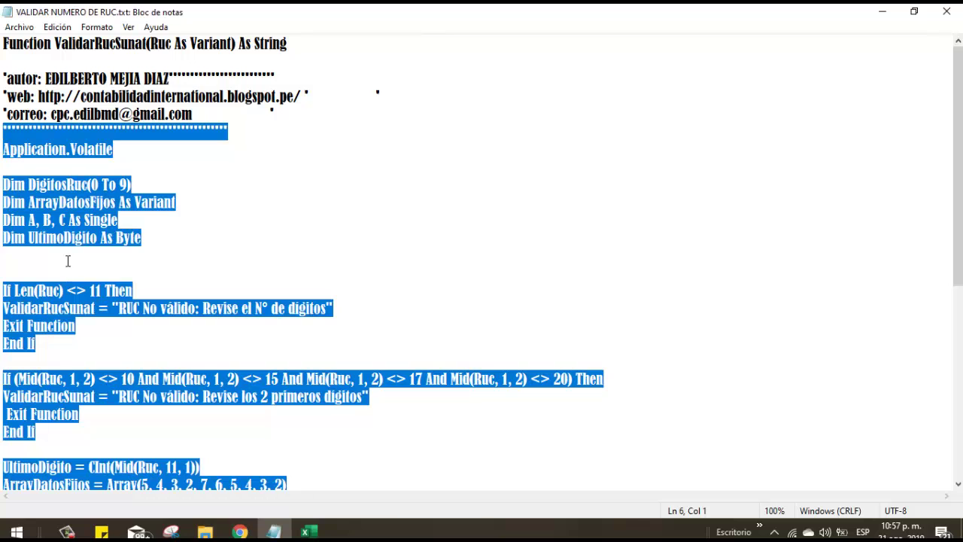
{"action": "left_click_drag", "start_coordinate": [11, 49], "coordinate": [237, 514]}
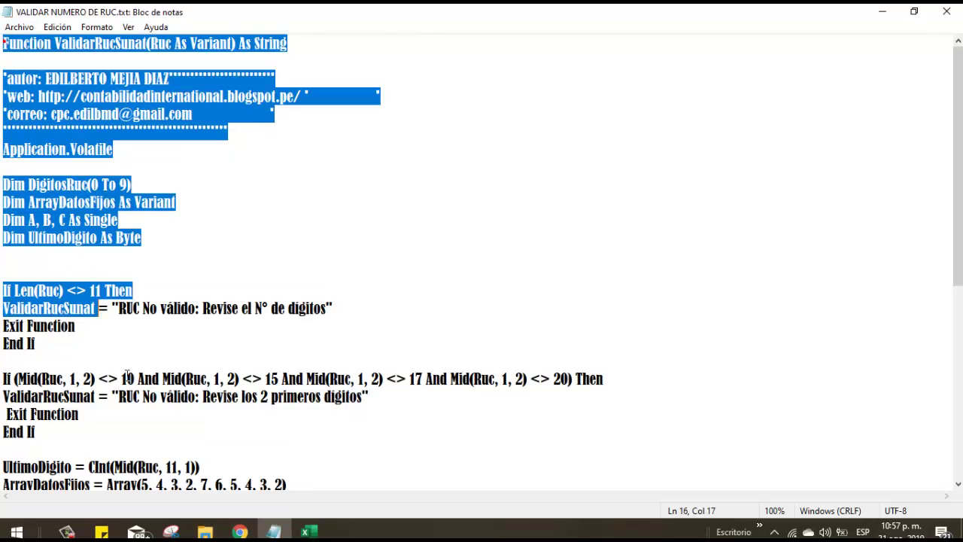
{"action": "key", "text": "ctrl+c"}
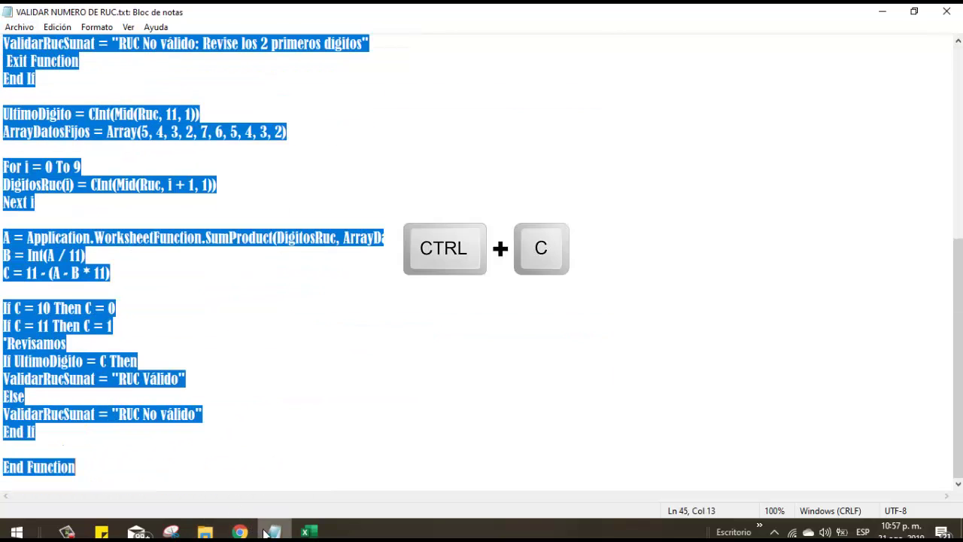
Paste the function code into Módulo1, look it over, and close the editor.
{"action": "left_click", "coordinate": [239, 531]}
{"action": "mouse_move", "coordinate": [312, 531]}
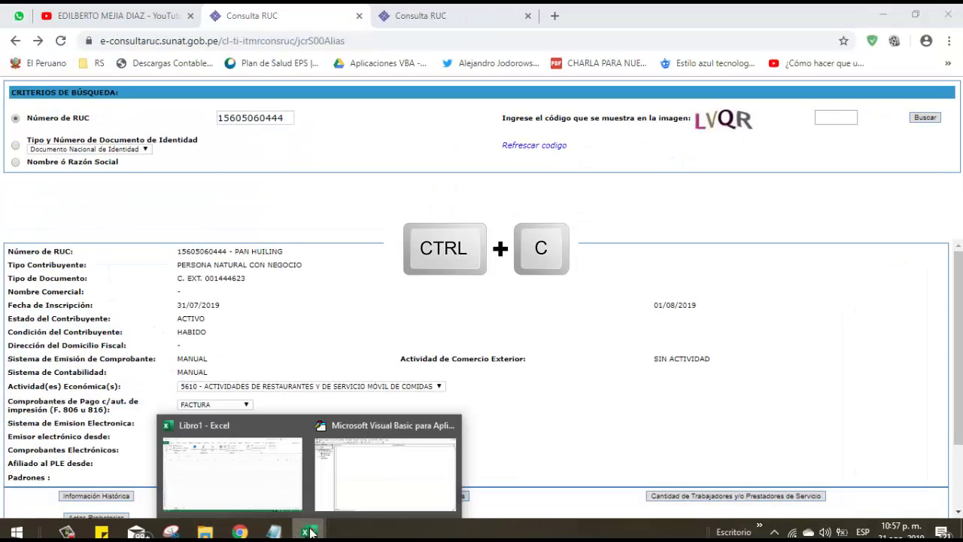
{"action": "left_click", "coordinate": [387, 485]}
{"action": "key", "text": "ctrl+v"}
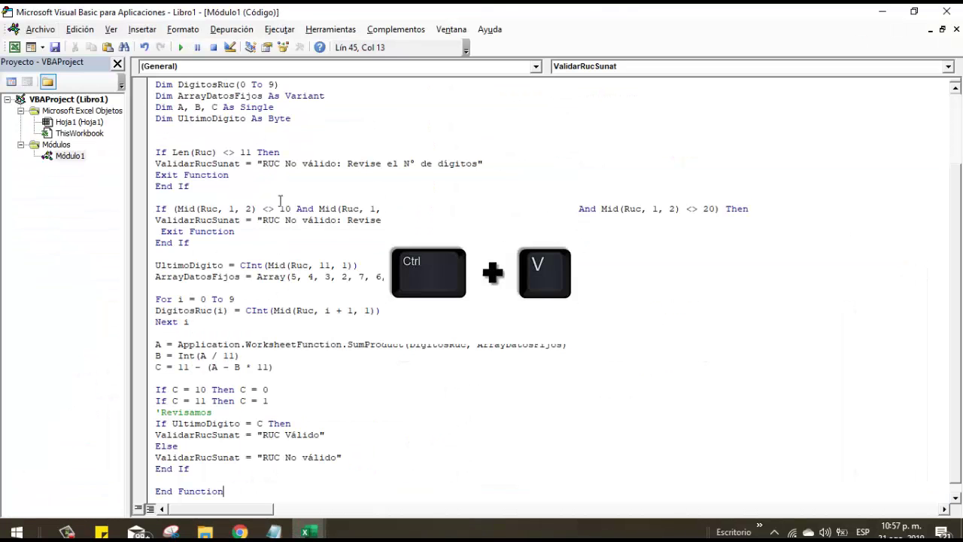
{"action": "scroll", "coordinate": [277, 351], "scroll_direction": "up", "scroll_amount": 3}
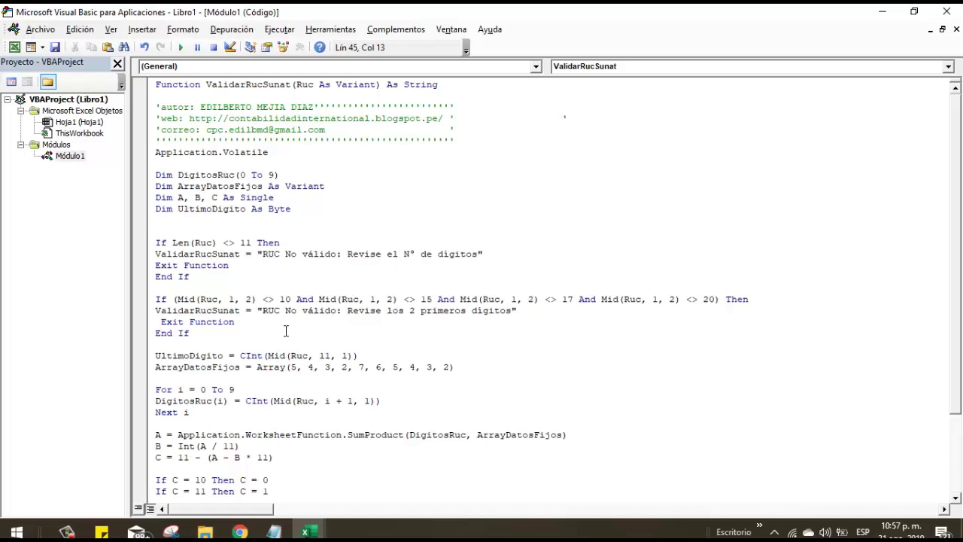
{"action": "scroll", "coordinate": [338, 301], "scroll_direction": "down", "scroll_amount": 2}
{"action": "scroll", "coordinate": [338, 338], "scroll_direction": "down", "scroll_amount": 1}
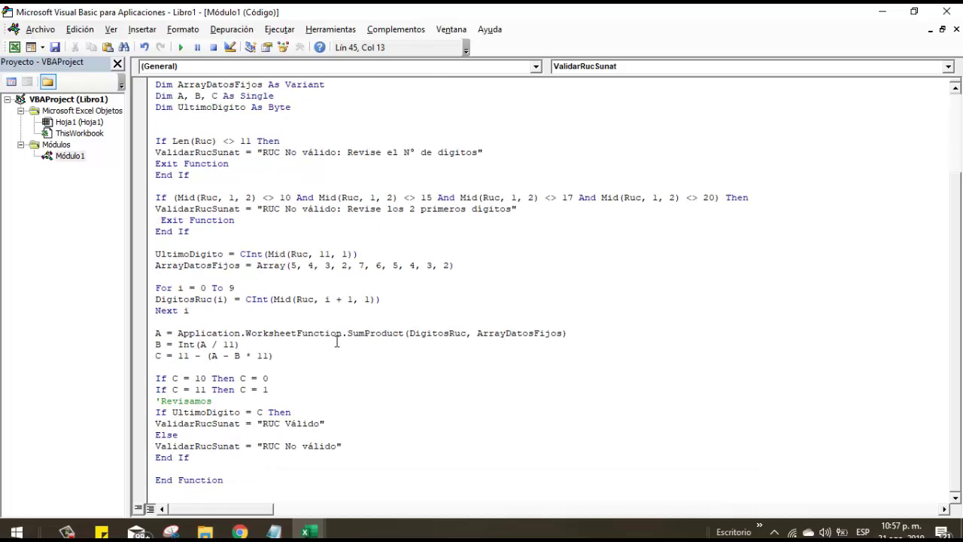
{"action": "left_click", "coordinate": [947, 12]}
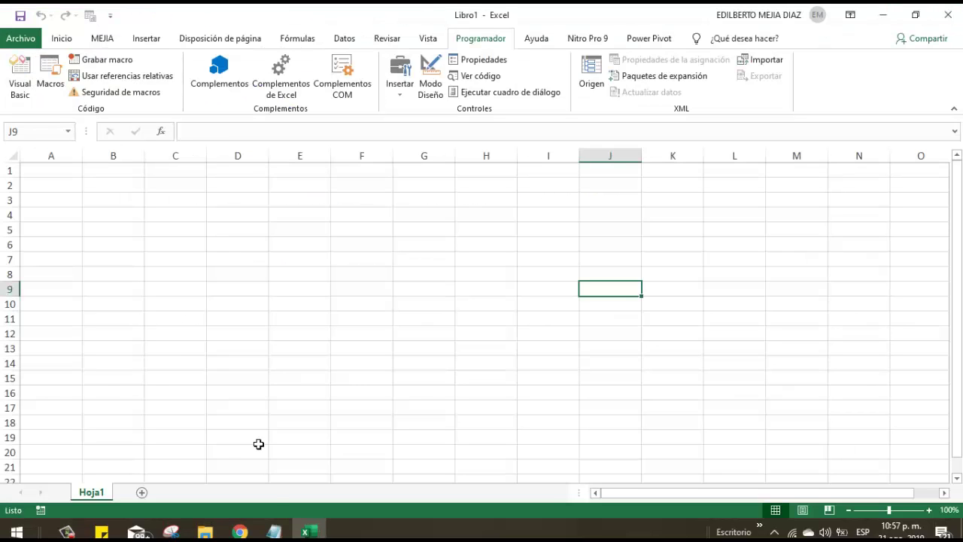
Recheck the code in Módulo1, then return to Hoja1 at cell A2.
{"action": "left_click", "coordinate": [20, 74]}
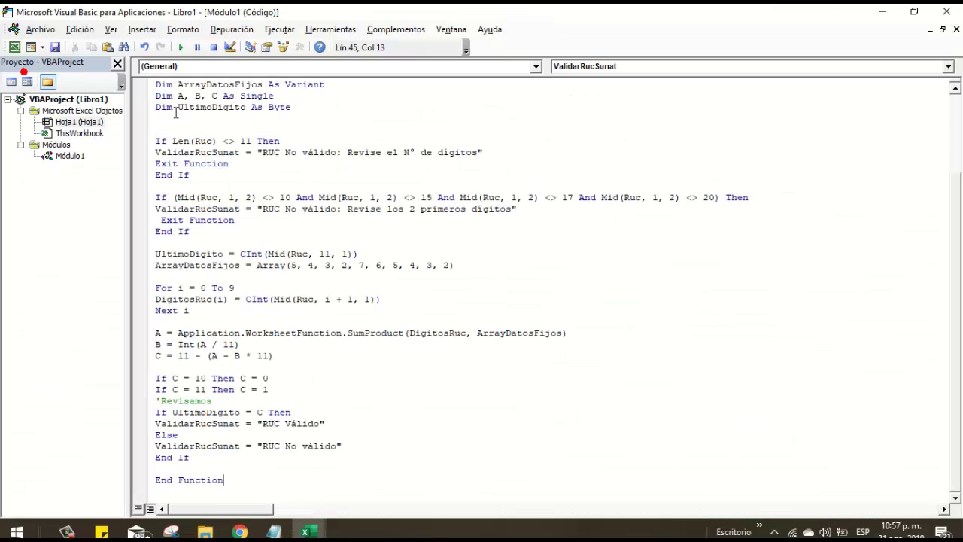
{"action": "scroll", "coordinate": [204, 118], "scroll_direction": "up", "scroll_amount": 1}
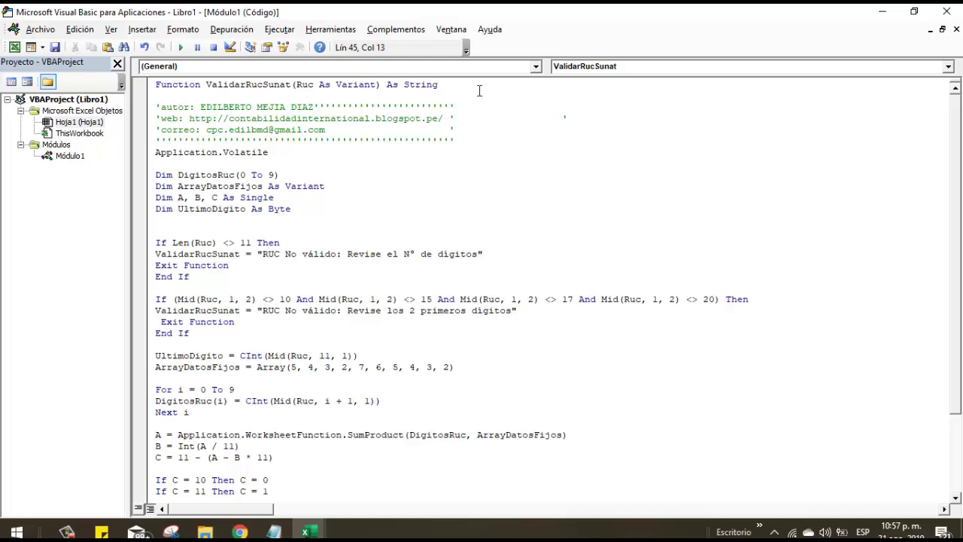
{"action": "left_click", "coordinate": [882, 12]}
{"action": "left_click", "coordinate": [91, 189]}
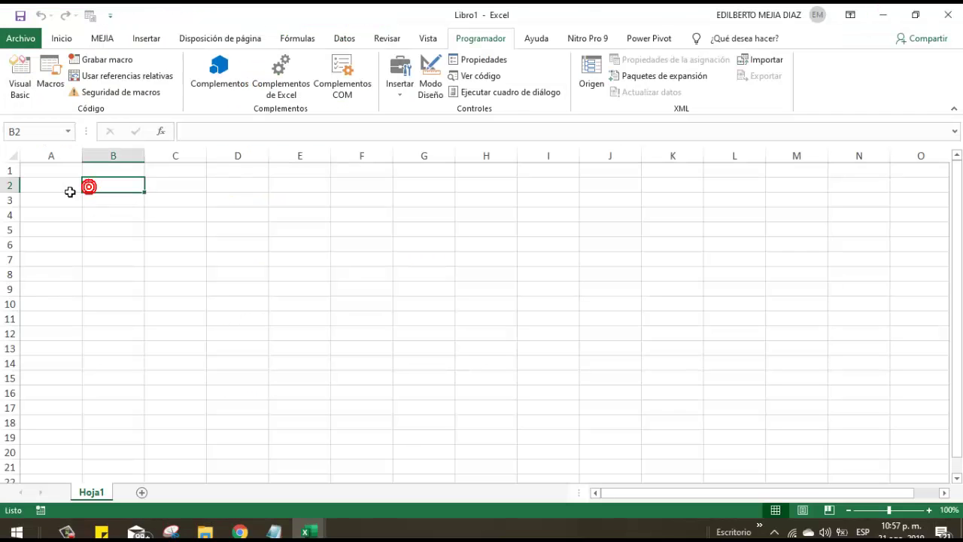
{"action": "left_click", "coordinate": [71, 187]}
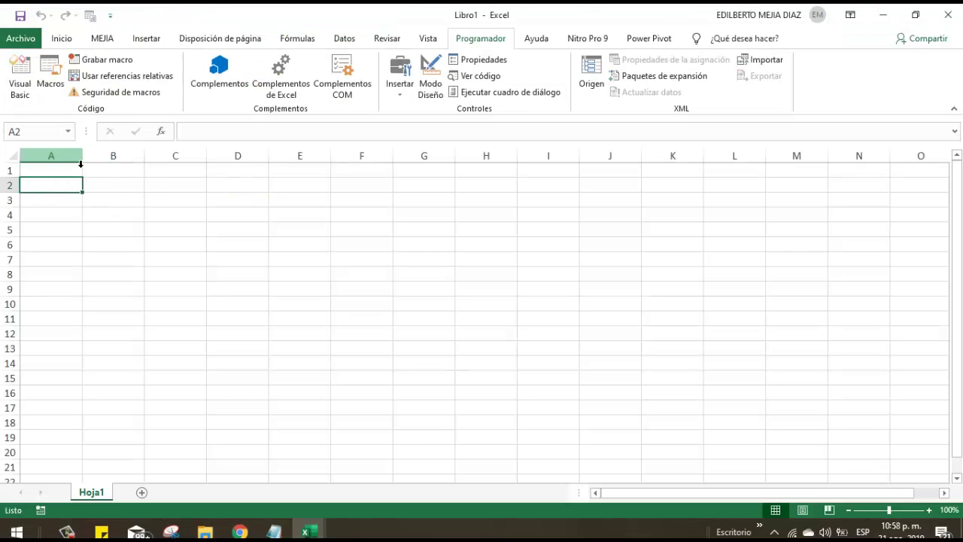
Widen column A, give A2 Todos los bordes, and adjust the column widths.
{"action": "left_click_drag", "start_coordinate": [82, 156], "coordinate": [211, 155]}
{"action": "left_click", "coordinate": [62, 38]}
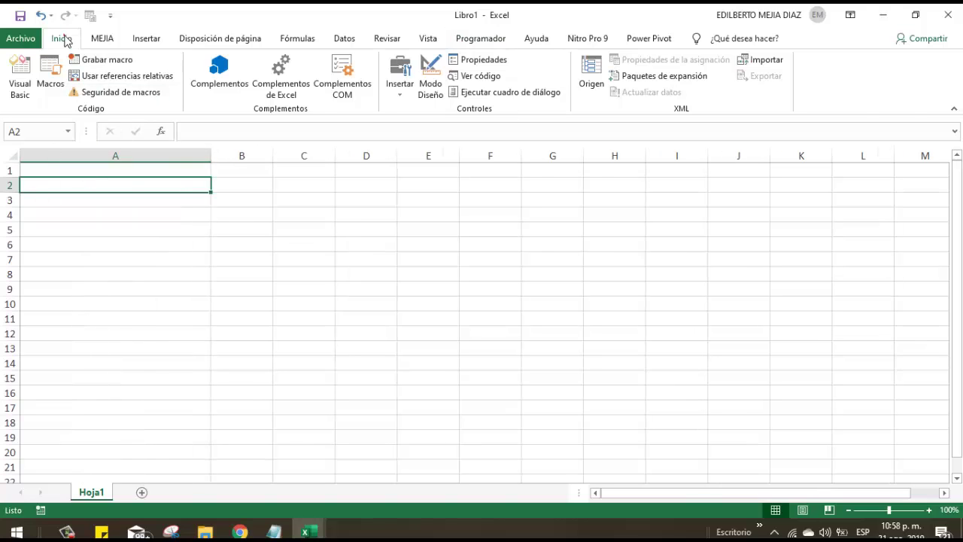
{"action": "left_click", "coordinate": [151, 87]}
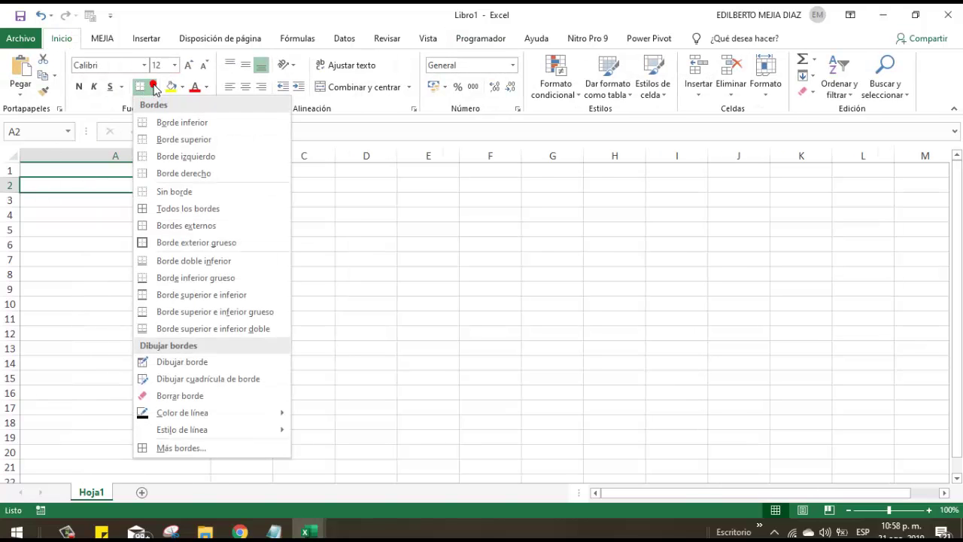
{"action": "left_click", "coordinate": [150, 225]}
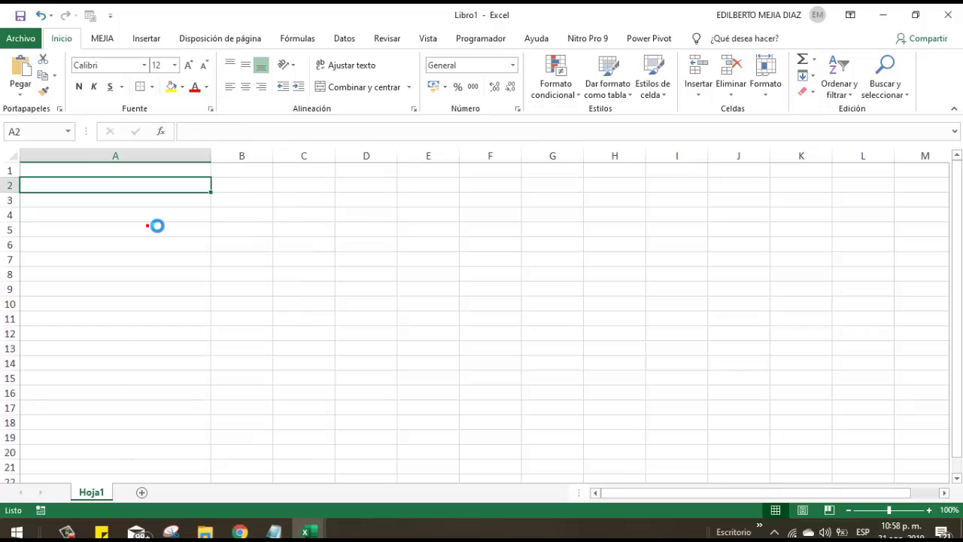
{"action": "mouse_move", "coordinate": [211, 158]}
{"action": "left_mouse_down"}
{"action": "mouse_move", "coordinate": [161, 166]}
{"action": "mouse_move", "coordinate": [277, 163]}
{"action": "left_mouse_up"}
{"action": "left_click", "coordinate": [204, 185]}
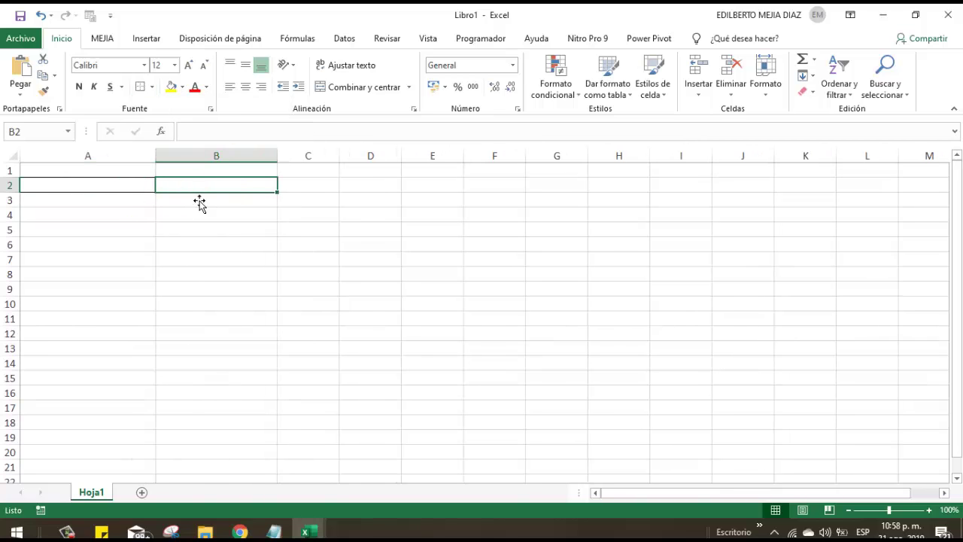
Enter the formula =ValidarRucSunat(A2) in cell B2.
{"action": "type", "text": "=v"}
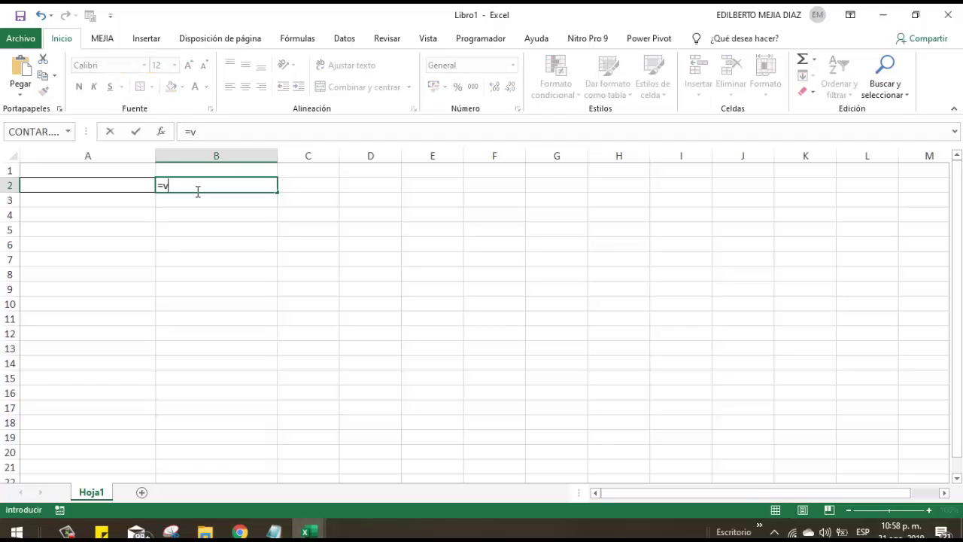
{"action": "type", "text": "a"}
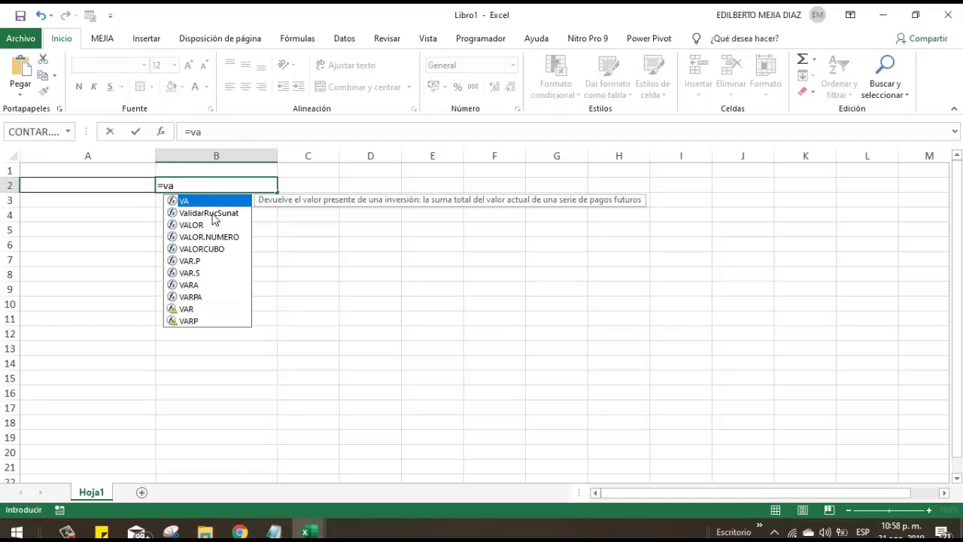
{"action": "double_click", "coordinate": [211, 214]}
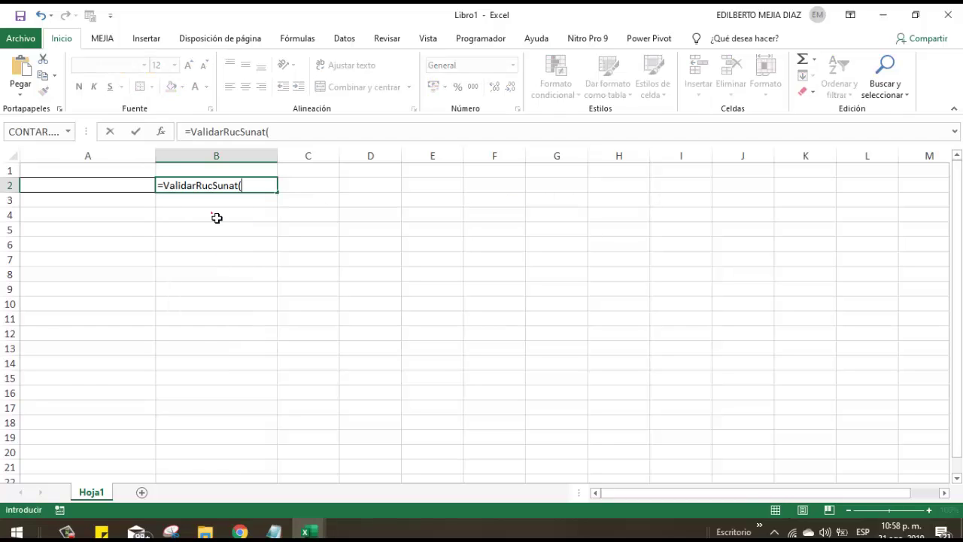
{"action": "left_click", "coordinate": [101, 186]}
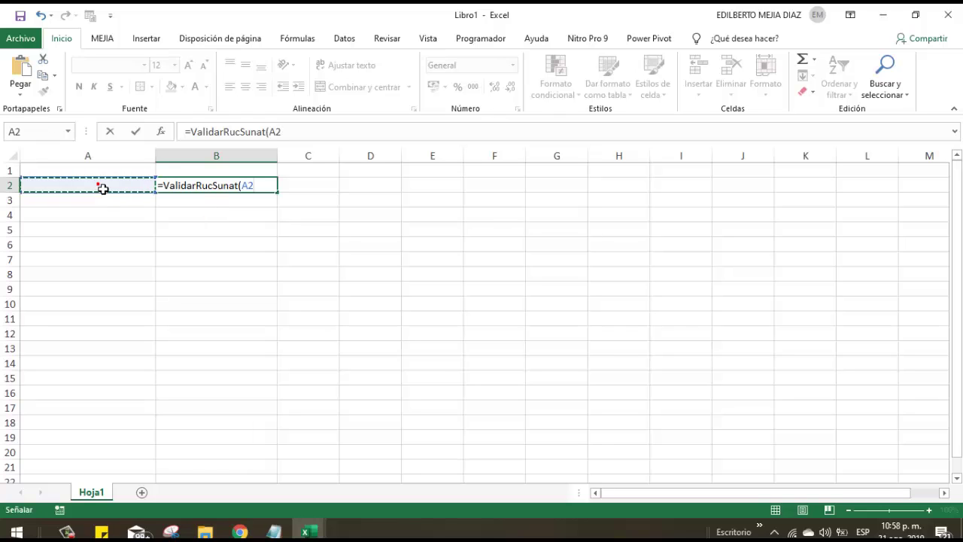
{"action": "type", "text": ")"}
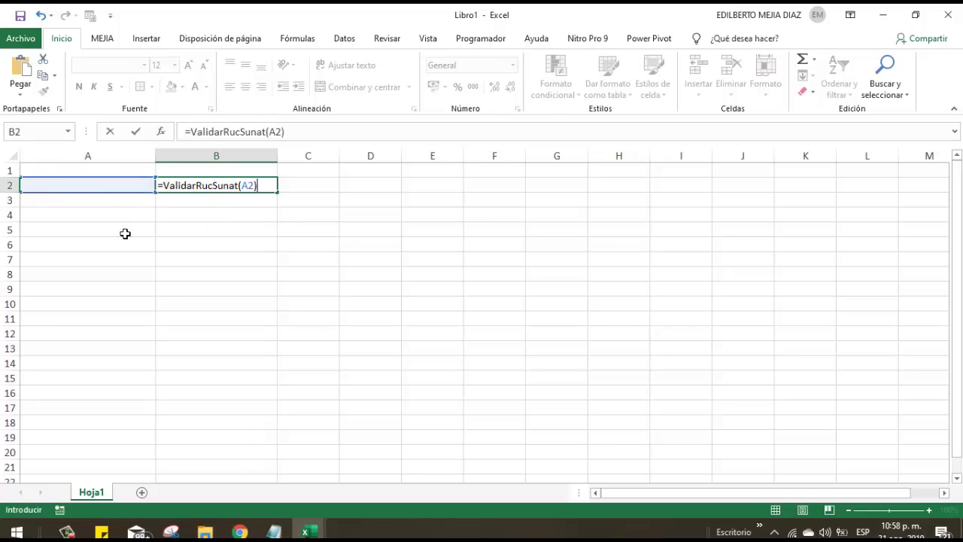
{"action": "key", "text": "Return"}
{"action": "left_click", "coordinate": [188, 188]}
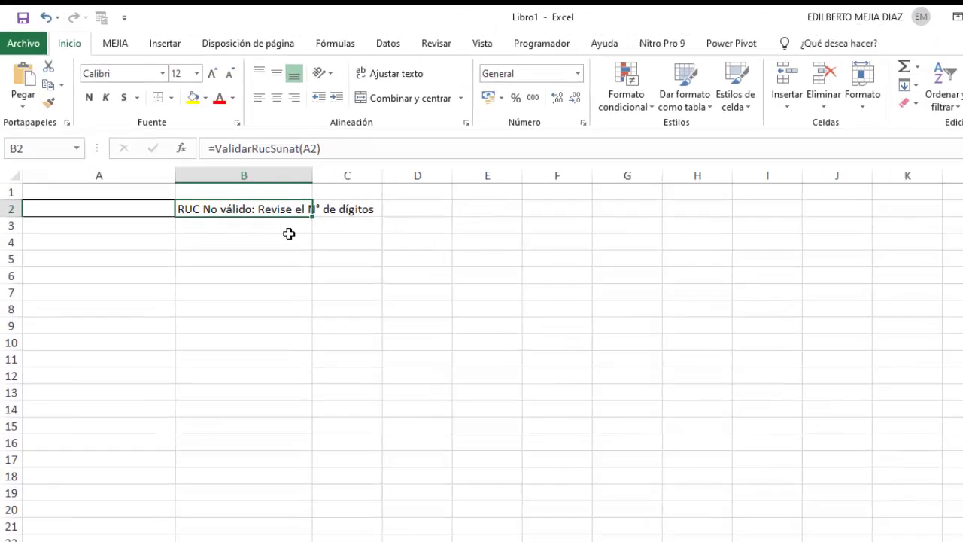
{"action": "left_click", "coordinate": [100, 191]}
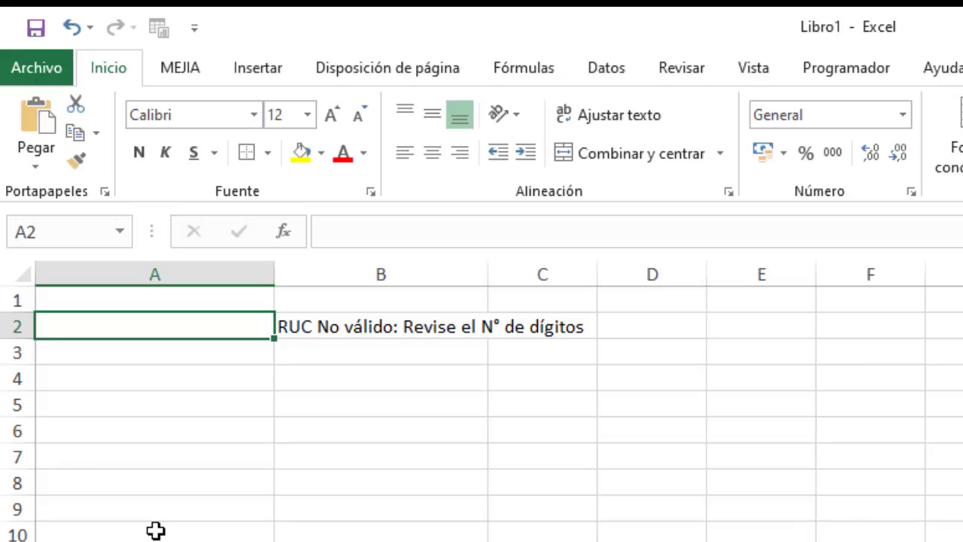
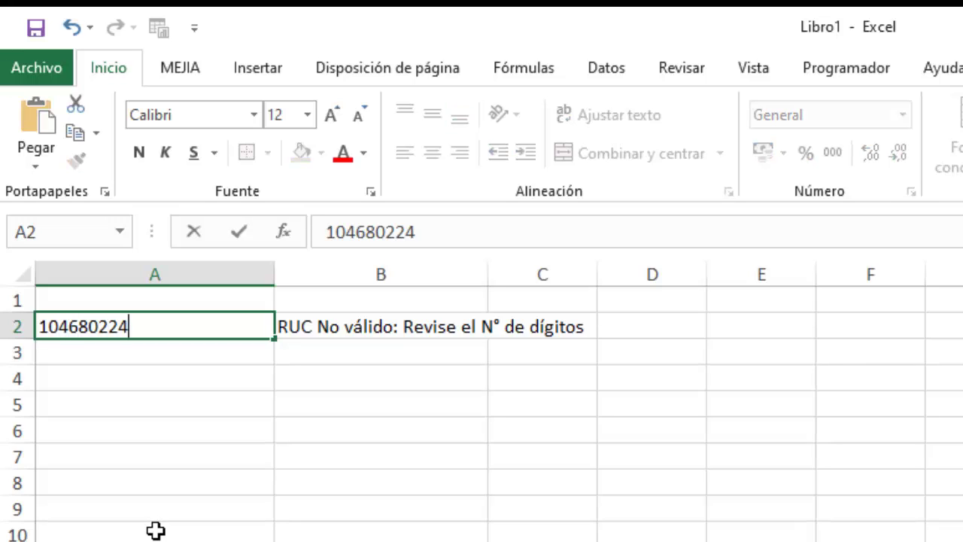
{"action": "key", "text": "Return"}
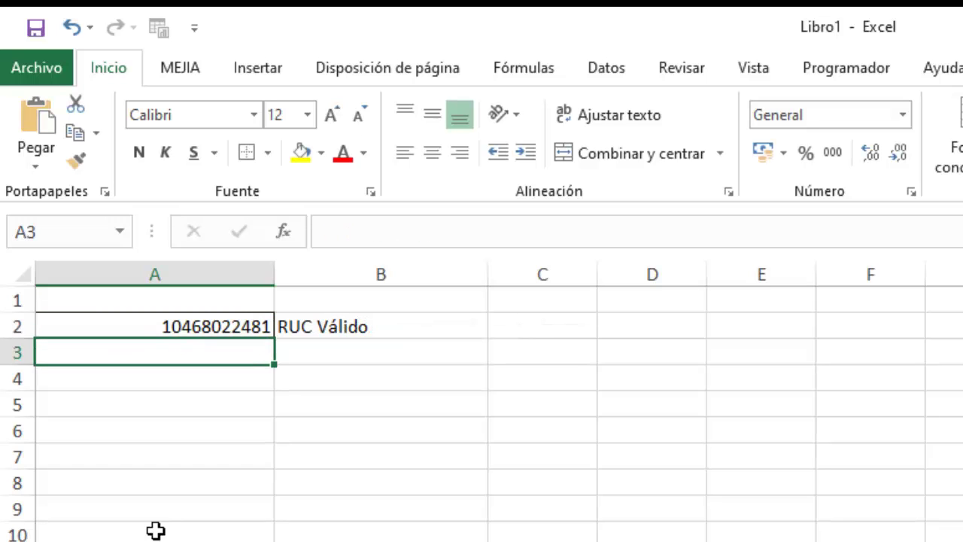
Make the text in A2 and B2 bold with larger font sizes.
{"action": "left_click", "coordinate": [357, 332]}
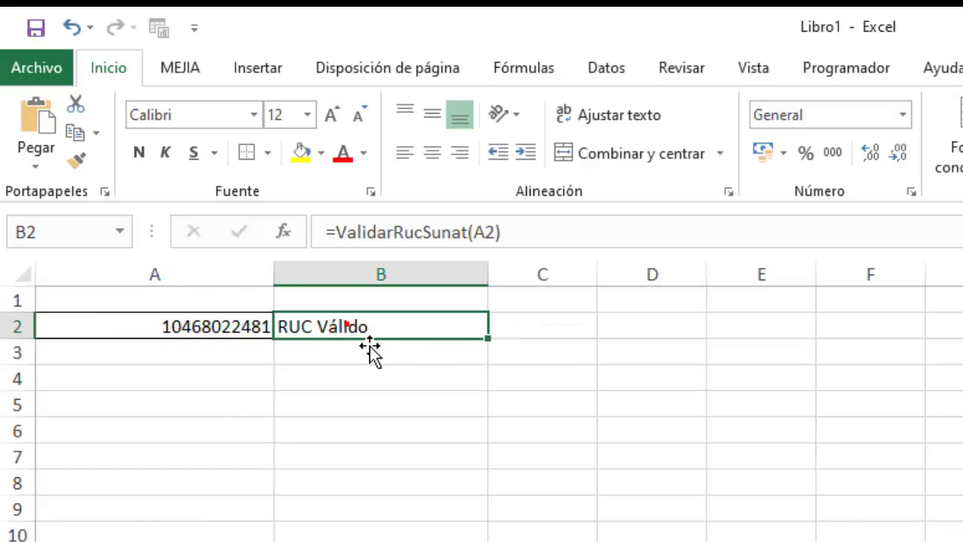
{"action": "left_click", "coordinate": [231, 331]}
{"action": "left_click", "coordinate": [137, 153]}
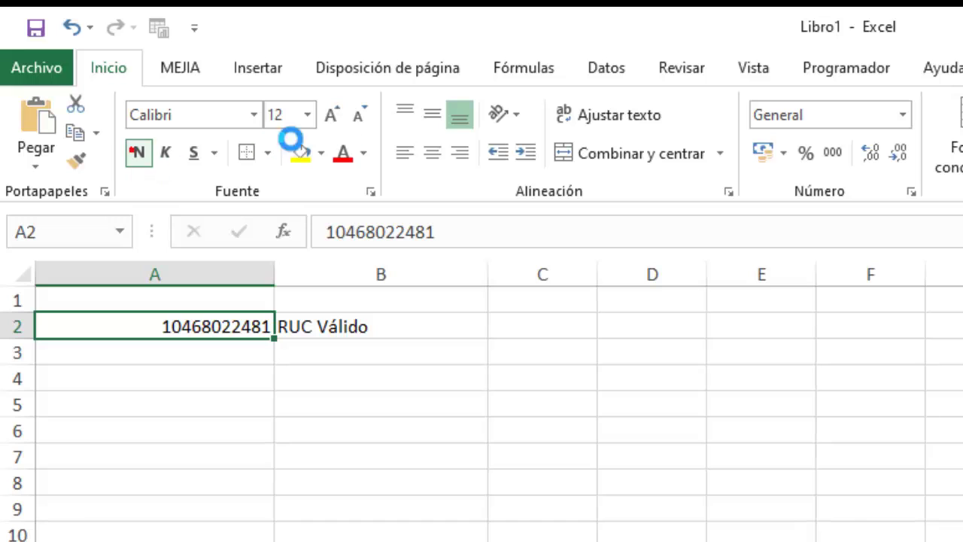
{"action": "left_click", "coordinate": [331, 115]}
{"action": "left_click", "coordinate": [337, 125]}
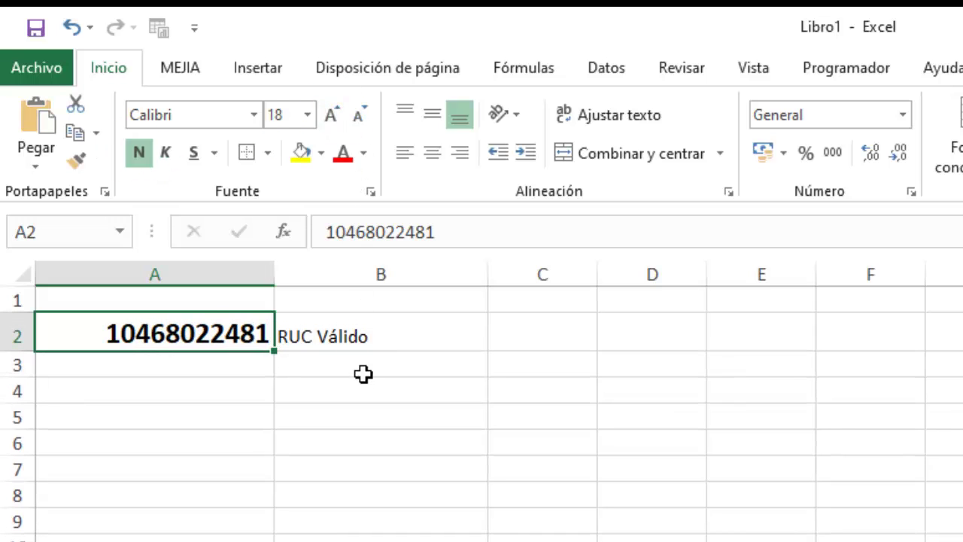
{"action": "left_click", "coordinate": [365, 334]}
{"action": "left_click", "coordinate": [139, 153]}
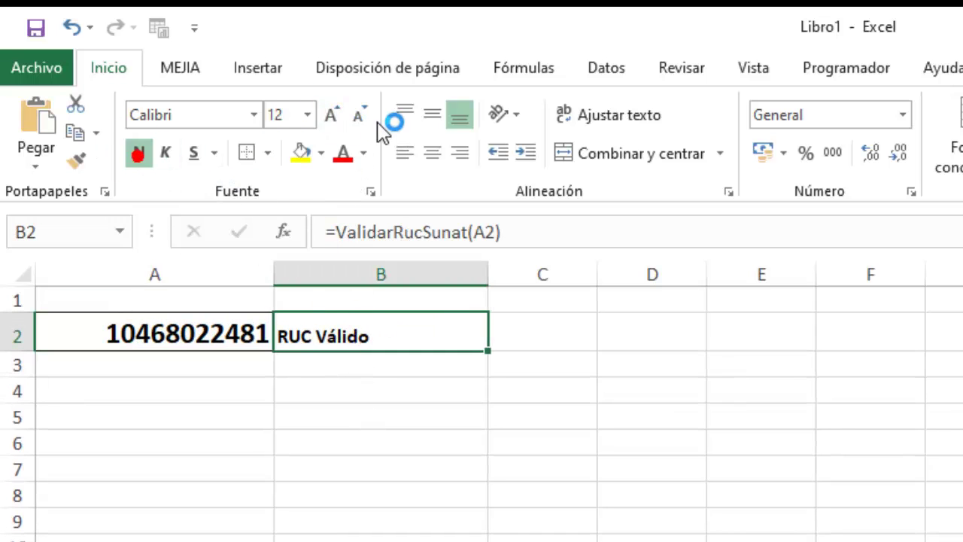
{"action": "left_click", "coordinate": [331, 115]}
{"action": "left_click", "coordinate": [331, 114]}
{"action": "left_click", "coordinate": [399, 442]}
{"action": "left_click", "coordinate": [186, 342]}
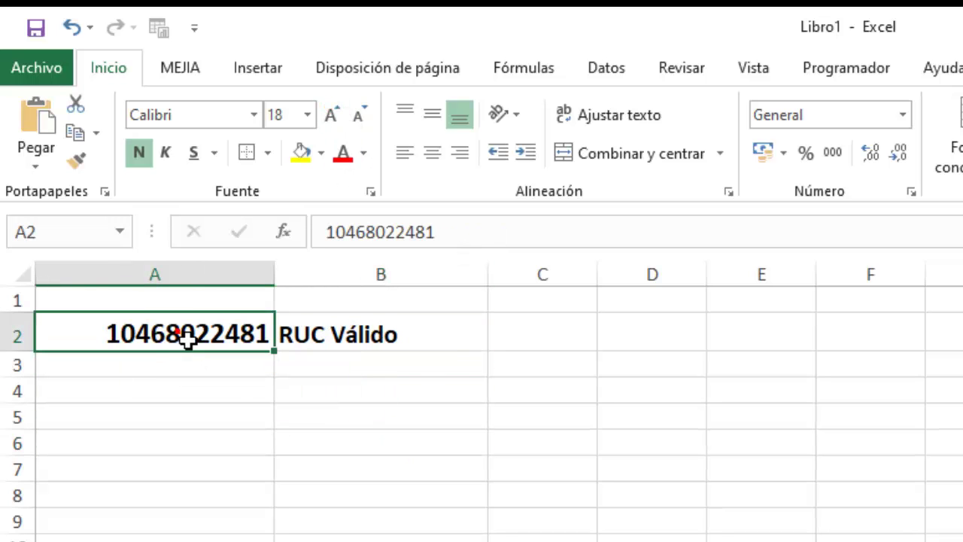
{"action": "left_click", "coordinate": [482, 230]}
{"action": "key", "text": "BackSpace"}
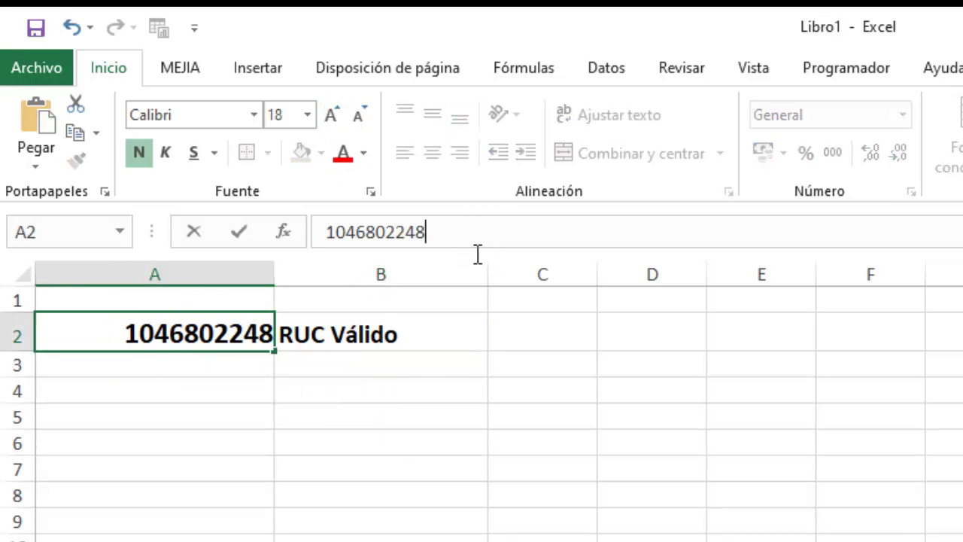
{"action": "type", "text": "2"}
{"action": "key", "text": "Return"}
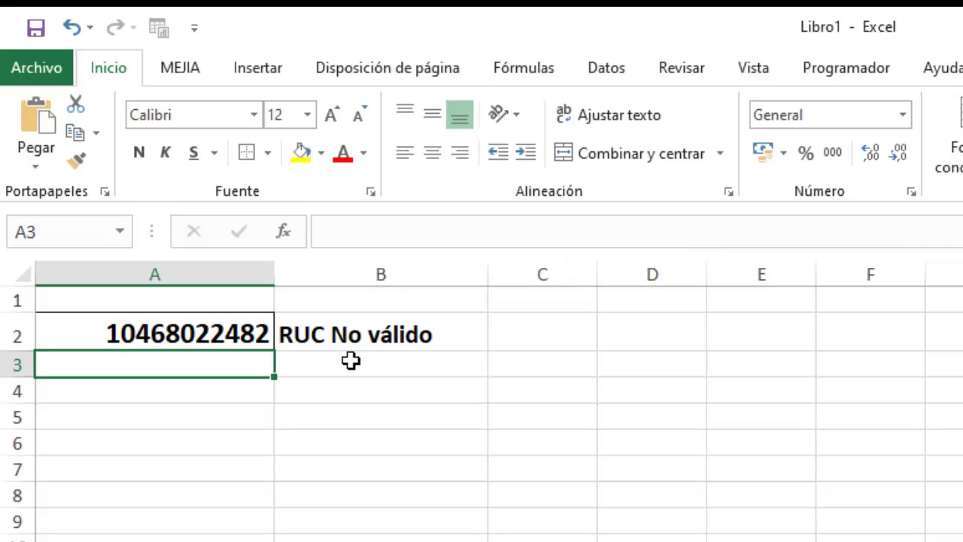
{"action": "left_click", "coordinate": [369, 345]}
Copy the RUC from the SUNAT lookup page's search field.
{"action": "left_click", "coordinate": [206, 340]}
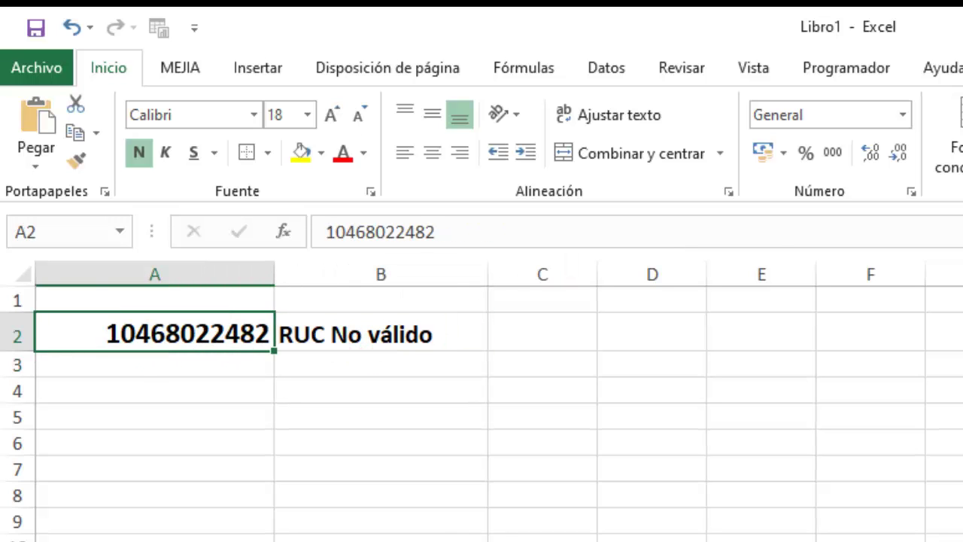
{"action": "key", "text": "alt+Tab"}
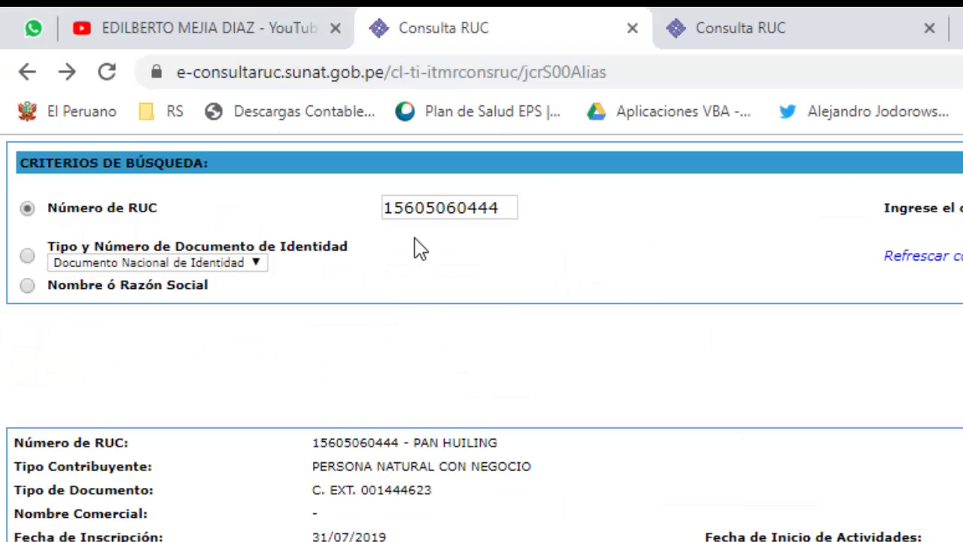
{"action": "double_click", "coordinate": [508, 209]}
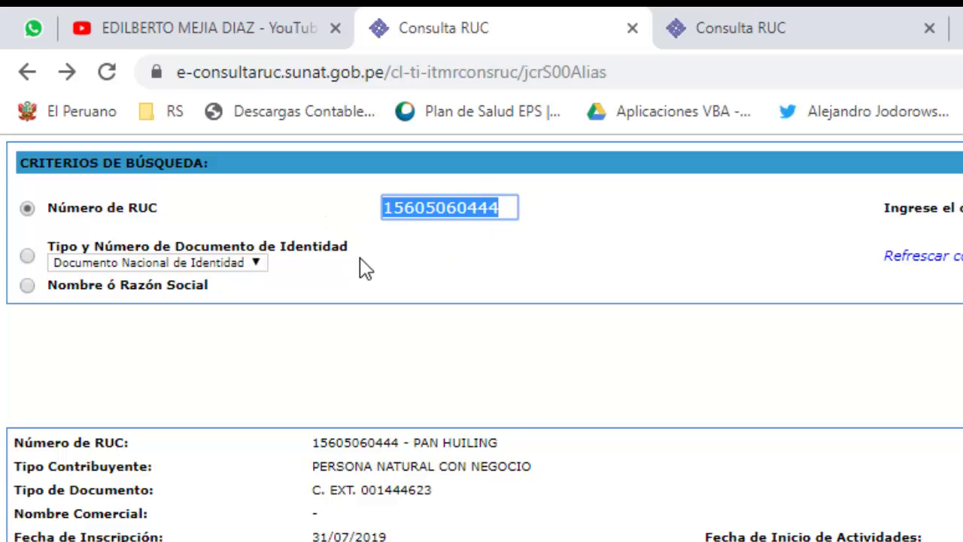
{"action": "key", "text": "alt+Tab"}
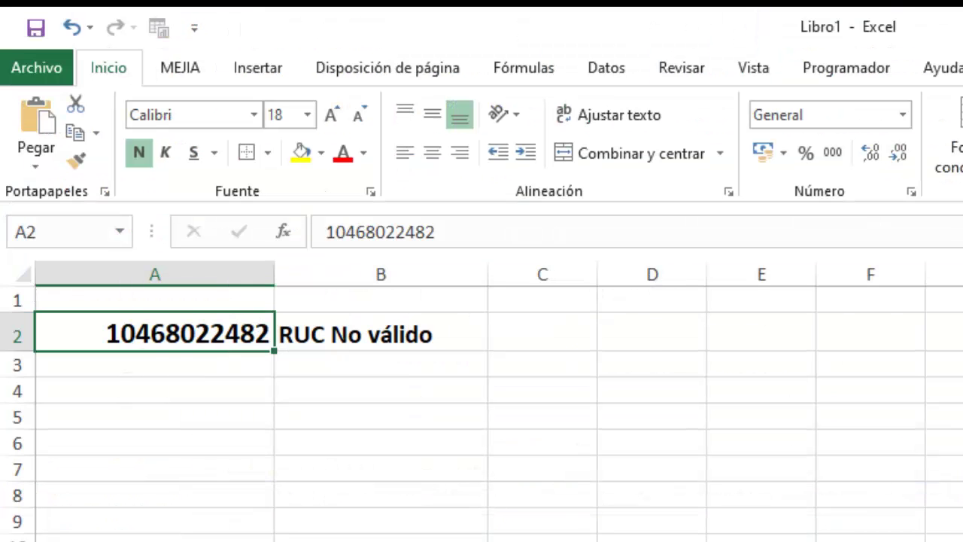
{"action": "double_click", "coordinate": [469, 228]}
{"action": "key", "text": "ctrl+v"}
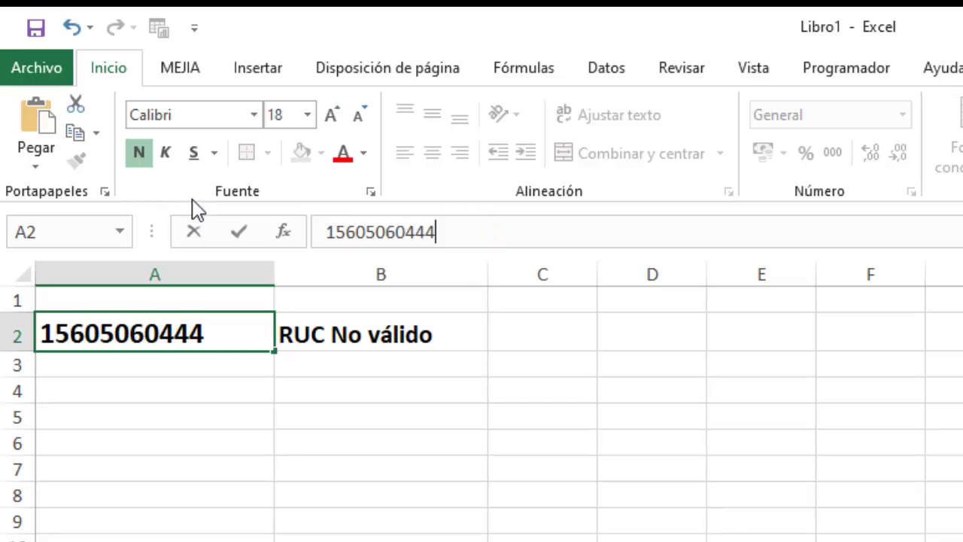
{"action": "key", "text": "Return"}
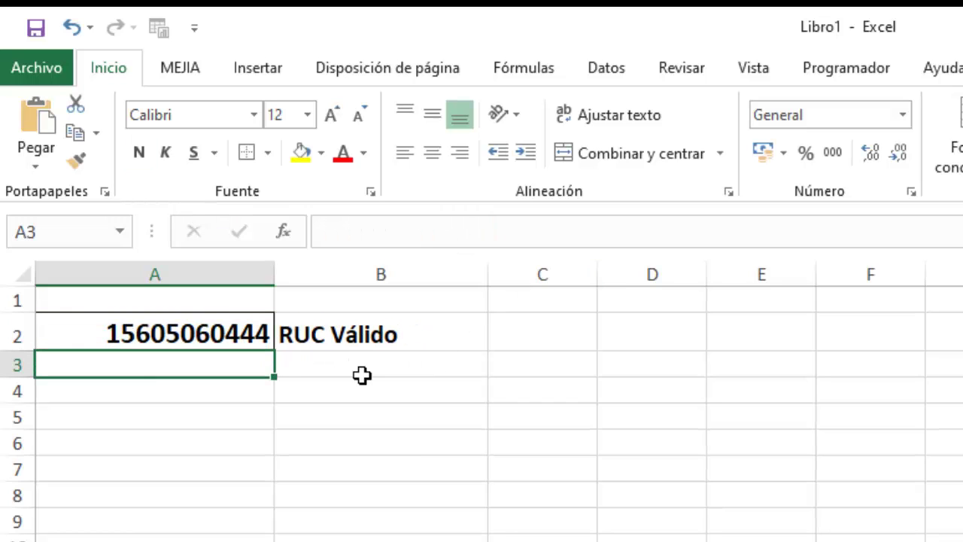
{"action": "left_click", "coordinate": [254, 344]}
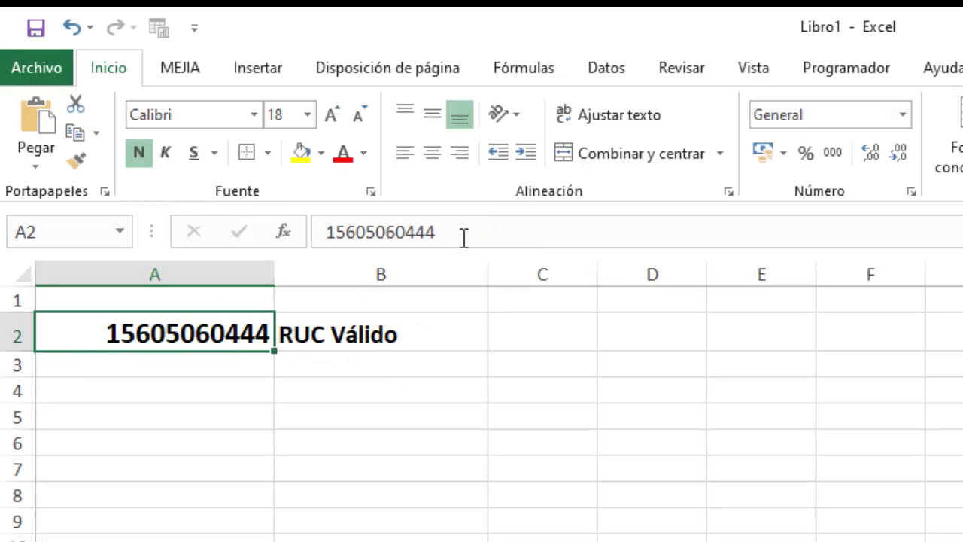
{"action": "left_click", "coordinate": [339, 231]}
{"action": "key", "text": "BackSpace"}
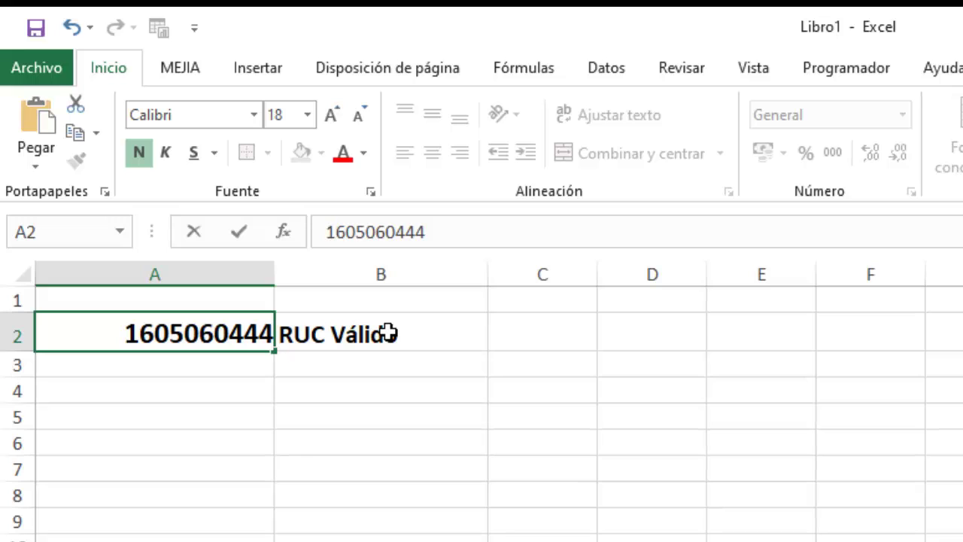
{"action": "type", "text": "0"}
{"action": "key", "text": "Return"}
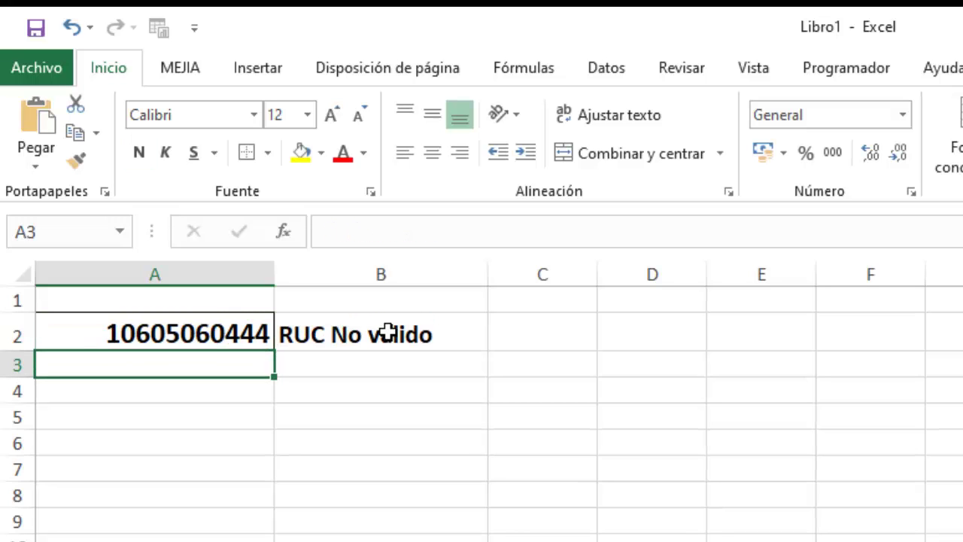
{"action": "left_click", "coordinate": [202, 342]}
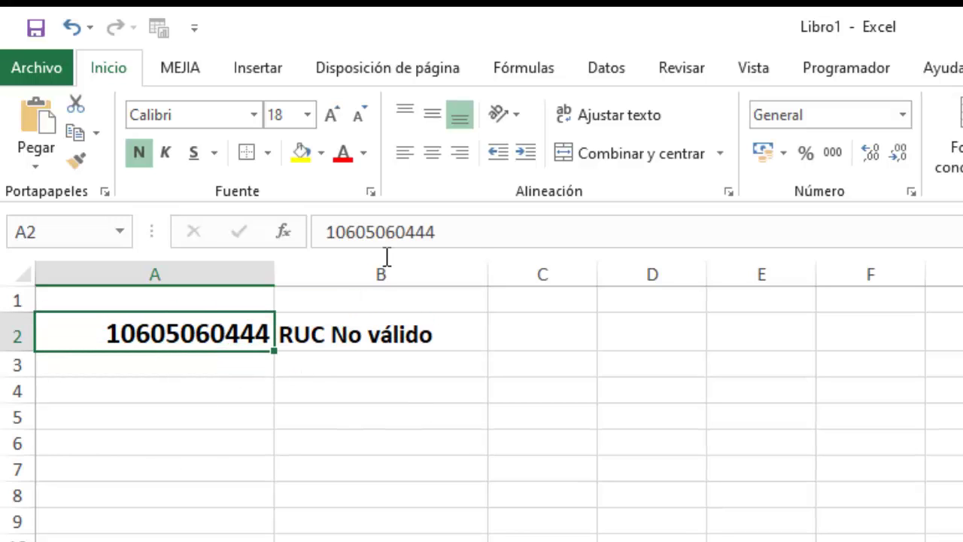
{"action": "left_click", "coordinate": [346, 233]}
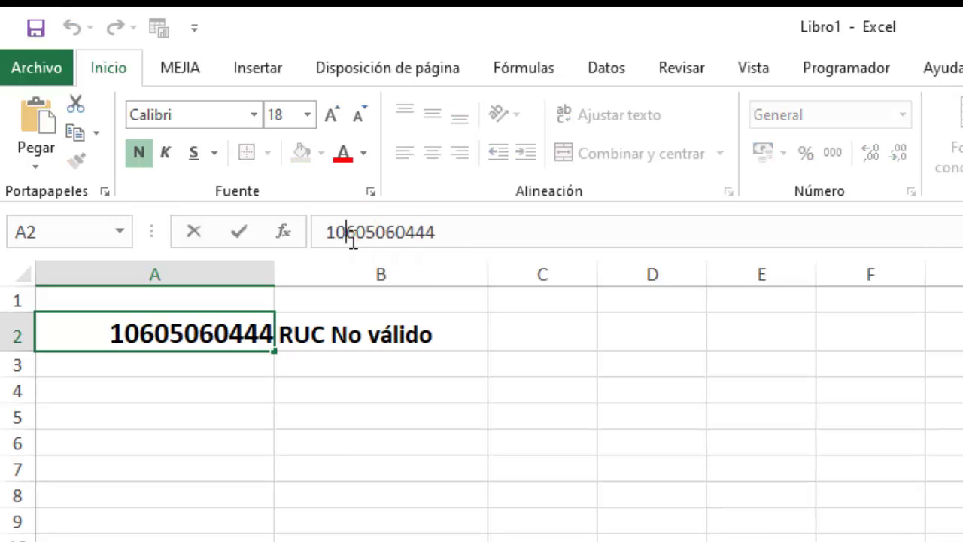
{"action": "key", "text": "BackSpace"}
{"action": "type", "text": "2"}
{"action": "key", "text": "Return"}
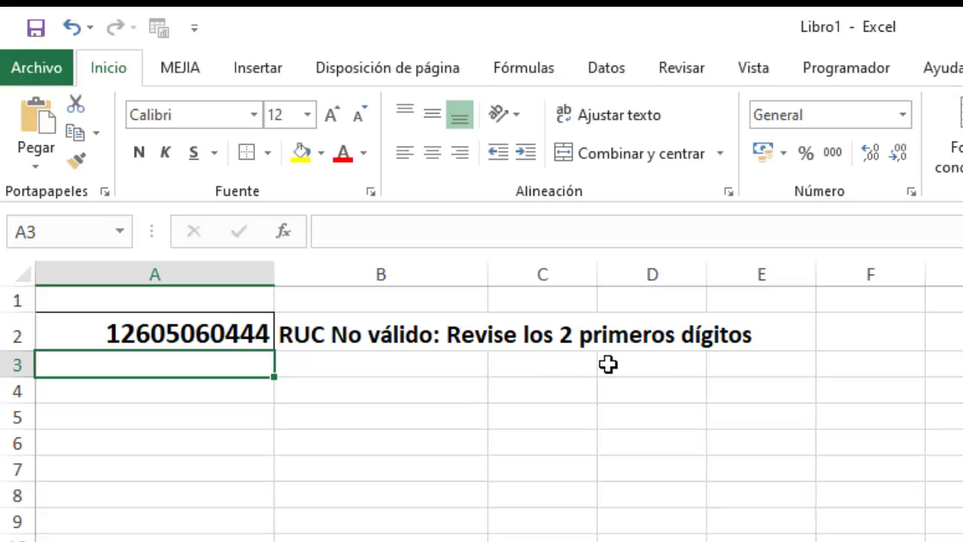
{"action": "left_click", "coordinate": [351, 380]}
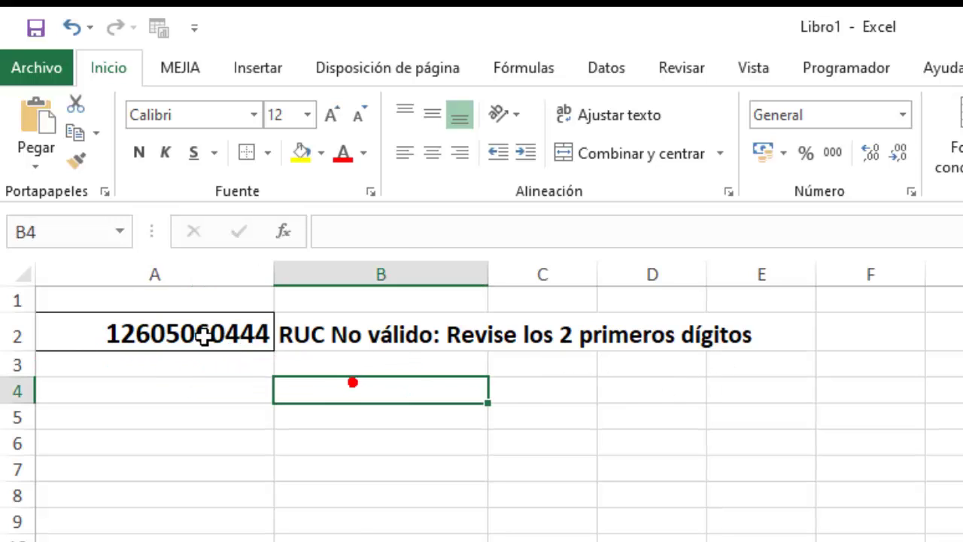
{"action": "left_click", "coordinate": [199, 334]}
{"action": "left_click", "coordinate": [450, 232]}
{"action": "key", "text": "BackSpace"}
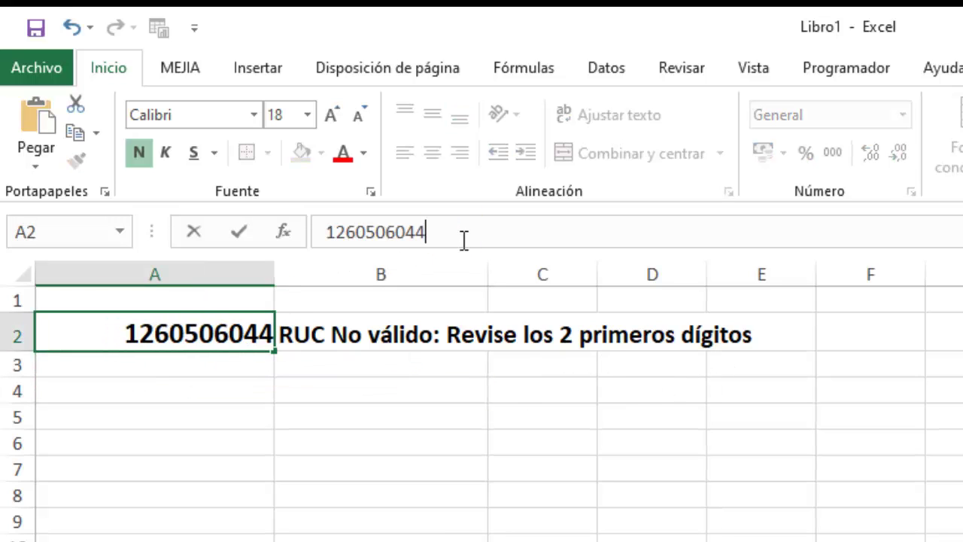
{"action": "key", "text": "Return"}
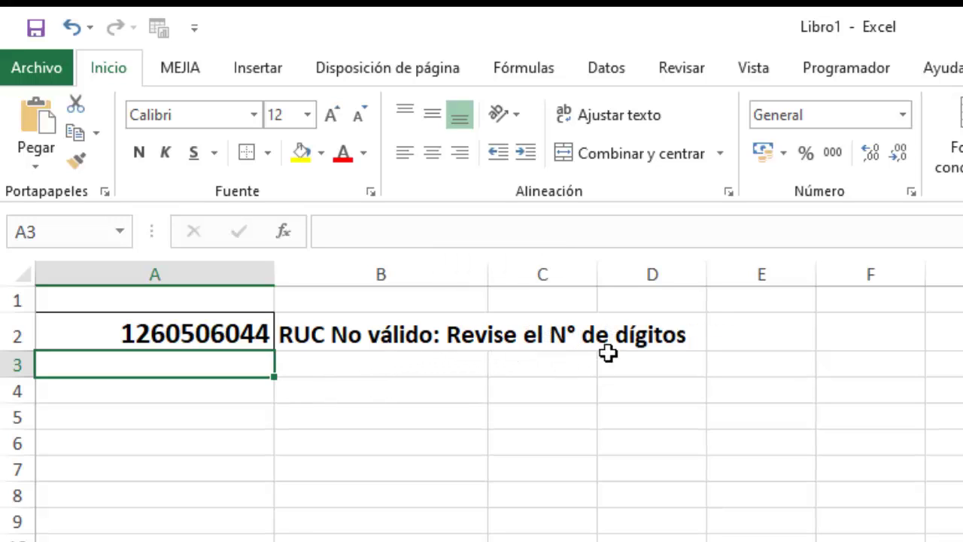
{"action": "left_click", "coordinate": [207, 334]}
Scroll through the channel's seven created playlists on the Listas de reproducción page.
{"action": "left_click", "coordinate": [668, 472]}
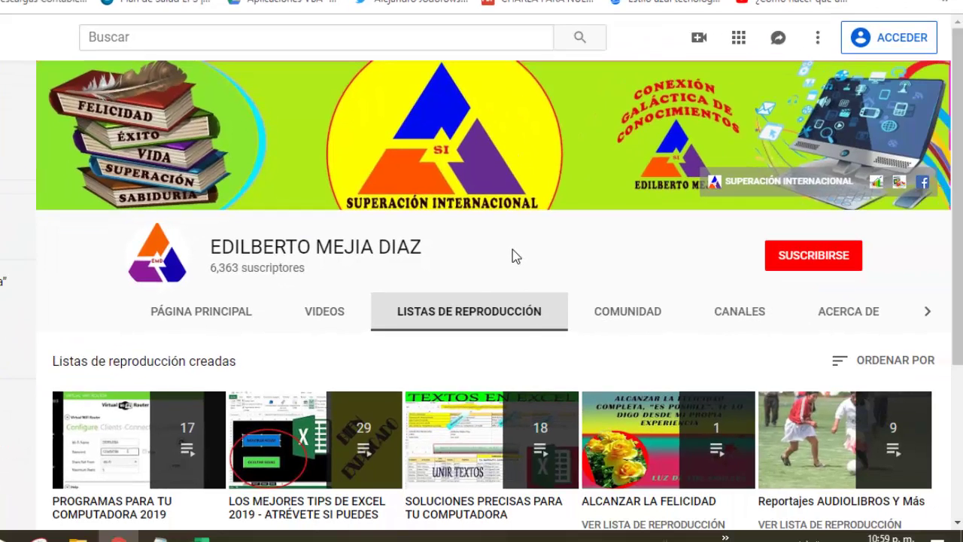
{"action": "scroll", "coordinate": [313, 237], "scroll_direction": "down", "scroll_amount": 2}
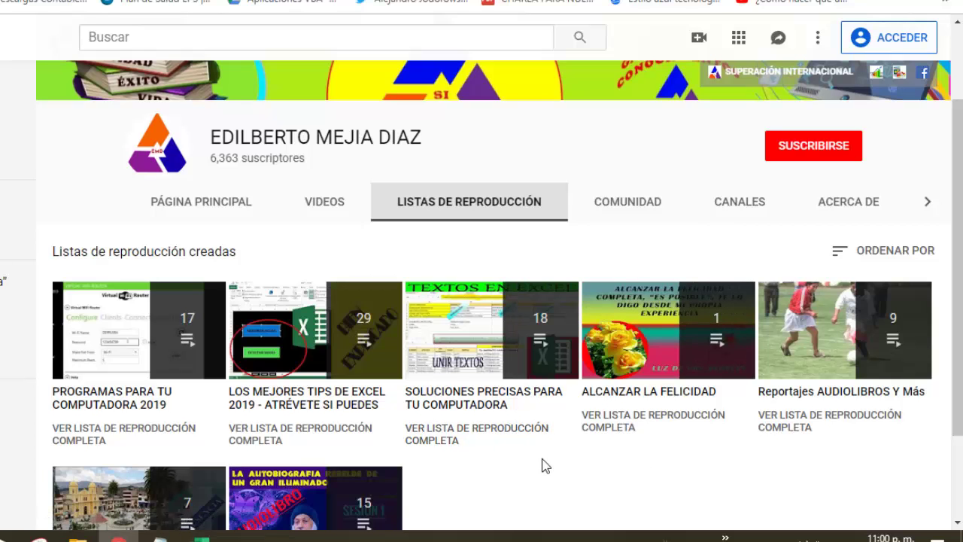
{"action": "scroll", "coordinate": [545, 465], "scroll_direction": "down", "scroll_amount": 3}
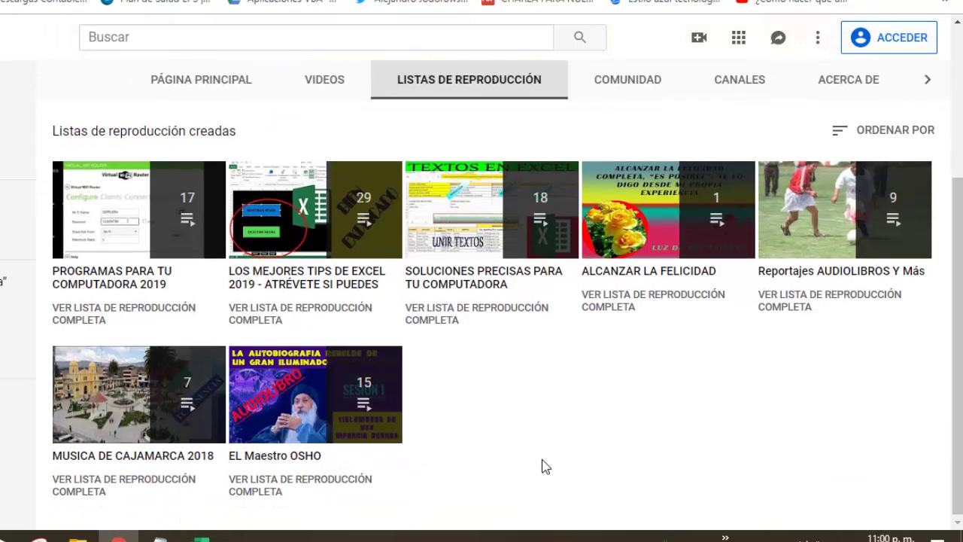
{"action": "scroll", "coordinate": [545, 465], "scroll_direction": "up", "scroll_amount": 5}
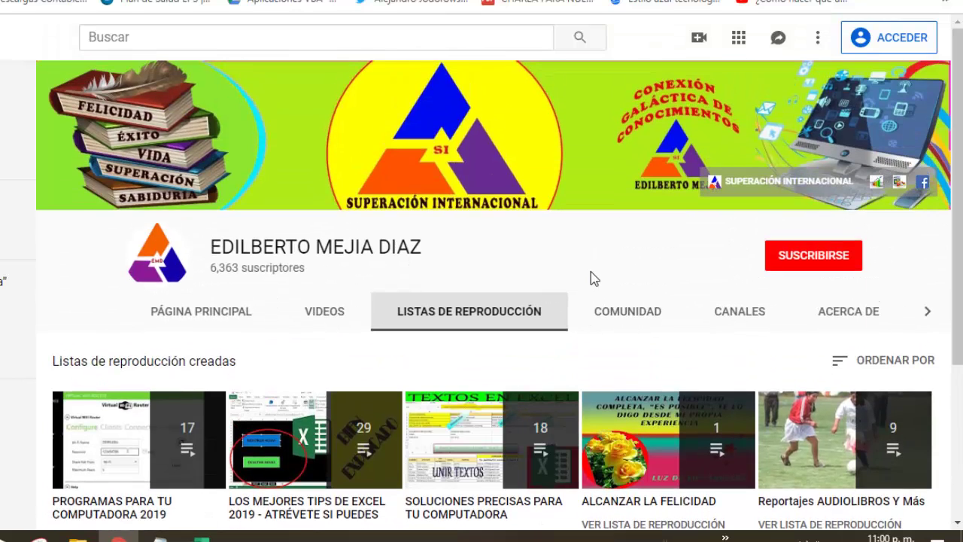